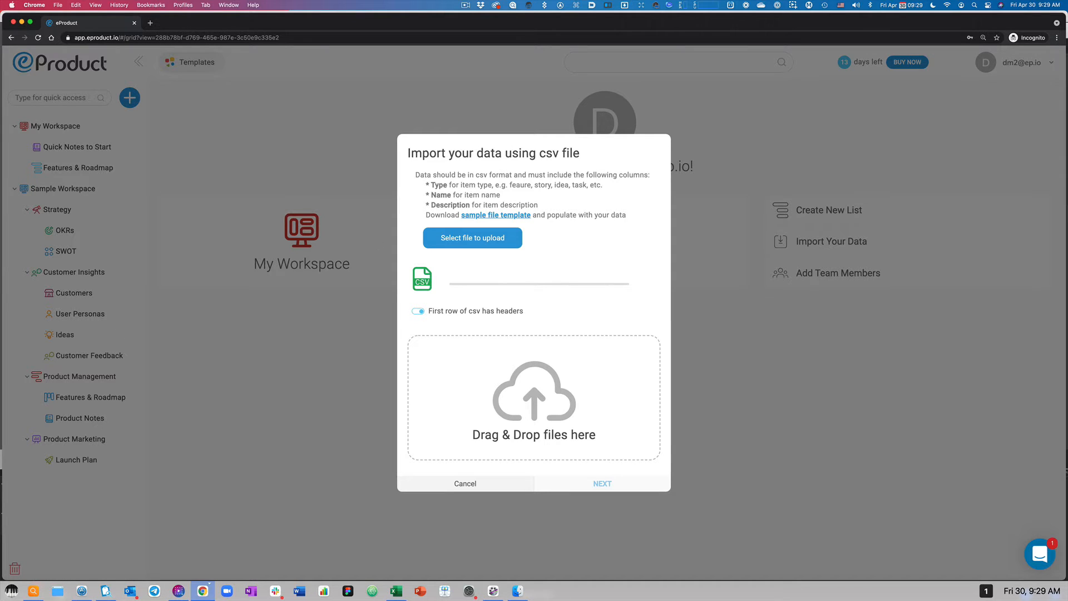
- Switch to Excel and examine the sample (1) file's columns and item hierarchy, enlarged to 130%
left_click(397, 594)
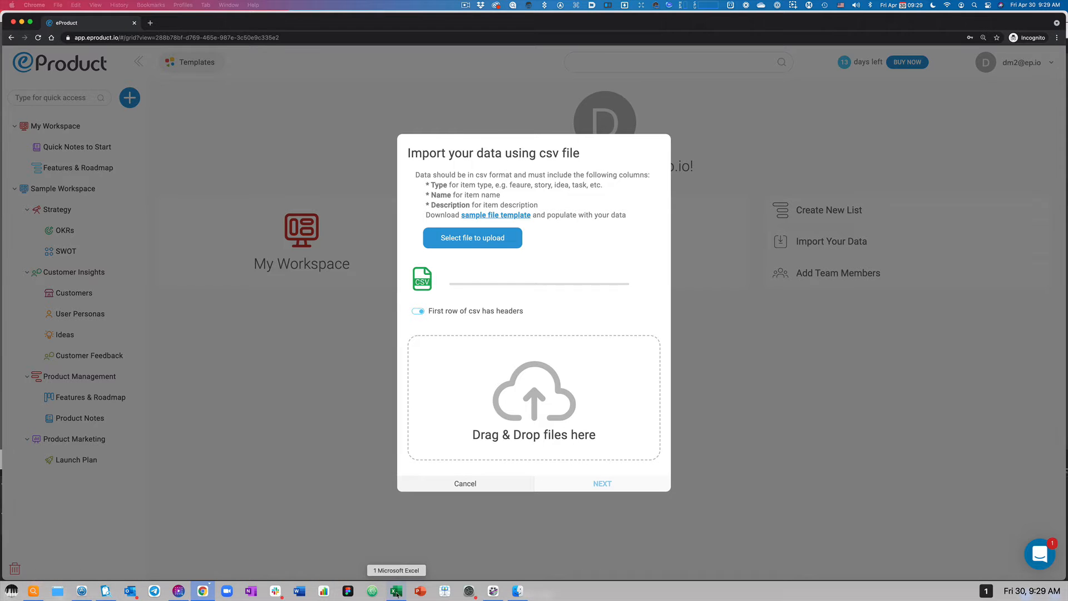
left_click_drag(409, 599, 391, 201)
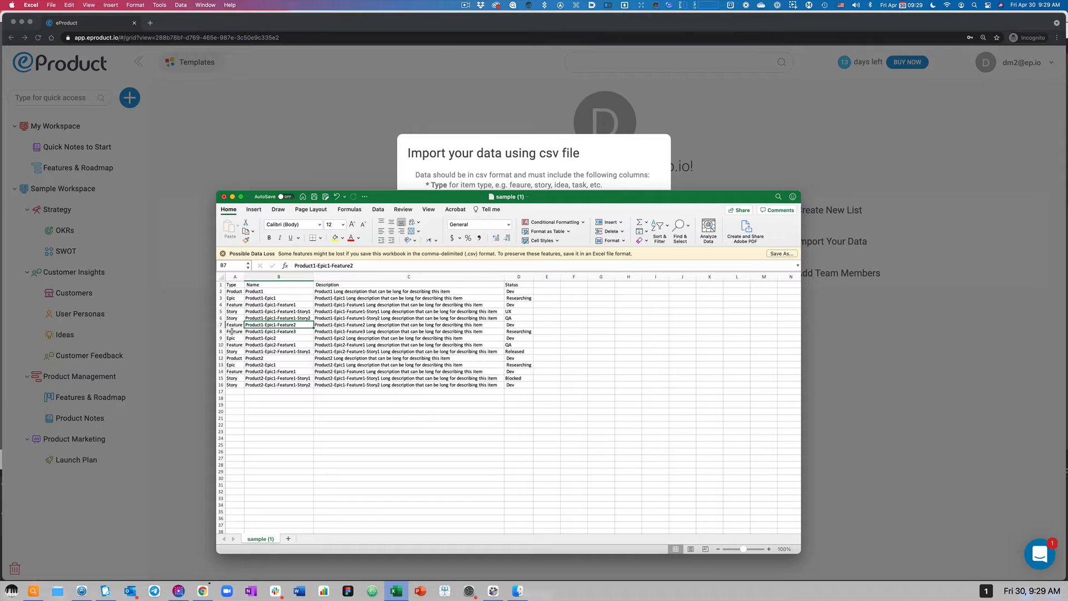
left_click(769, 549)
left_click(769, 549)
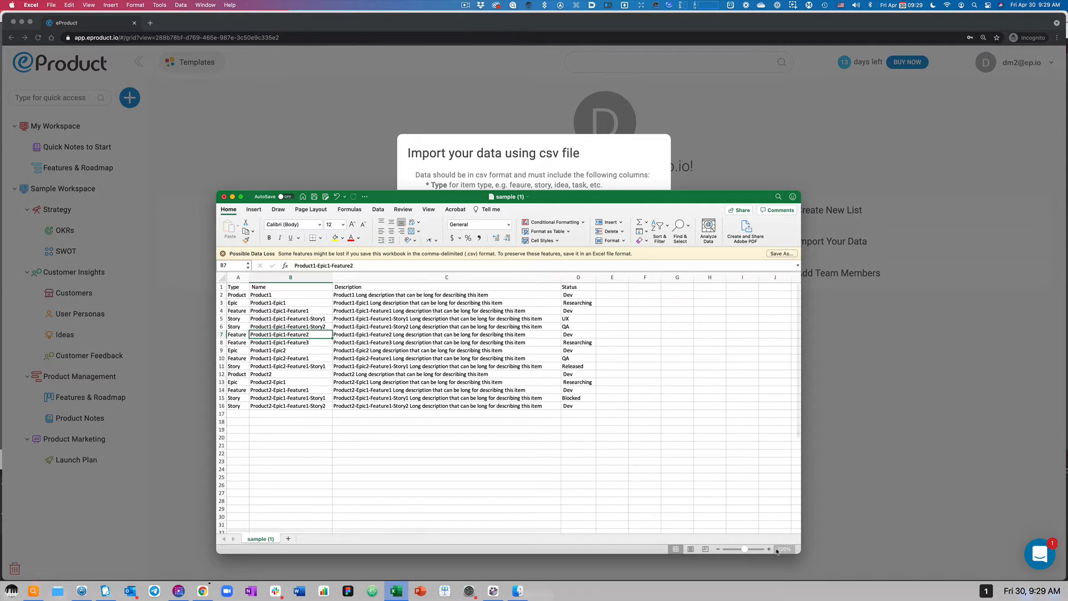
left_click(769, 549)
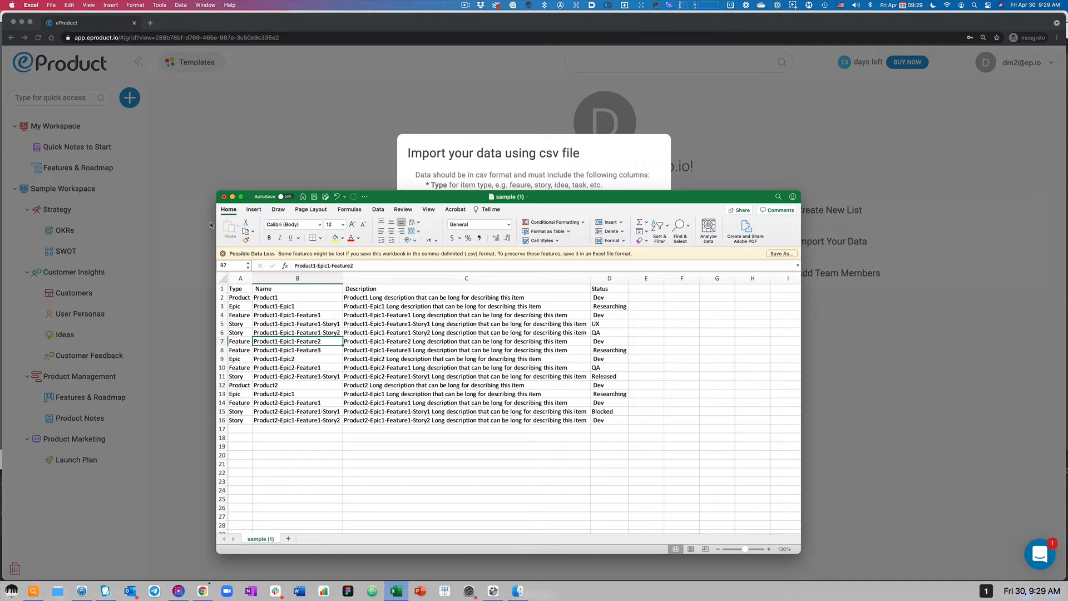
left_click(233, 197)
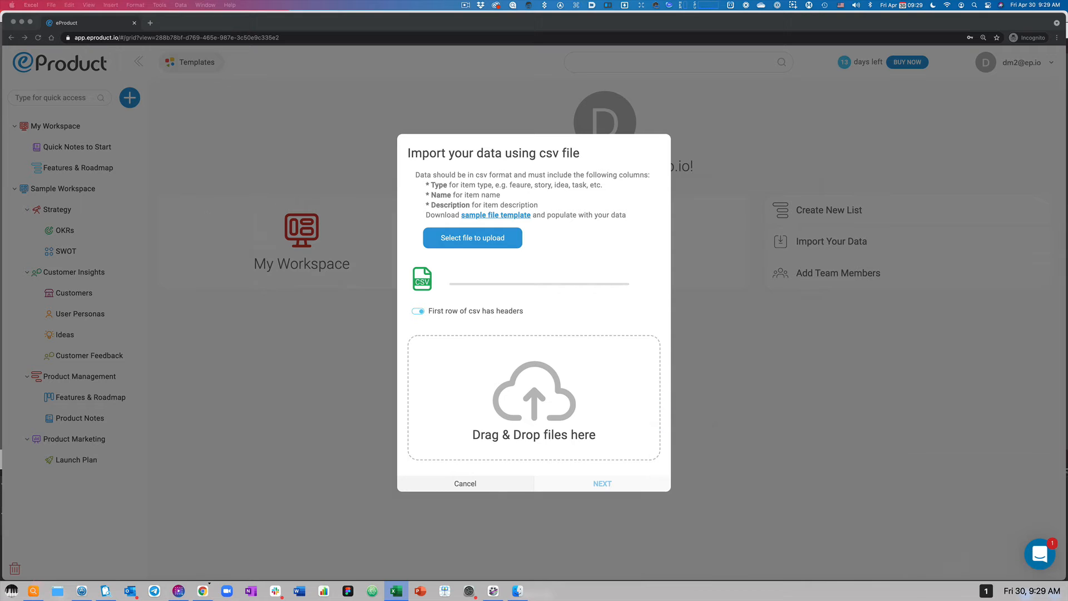
- Bring up the Epics&Features Sample data workbook and enlarge the sheet to 140% to examine its columns
left_click_drag(491, 237, 401, 169)
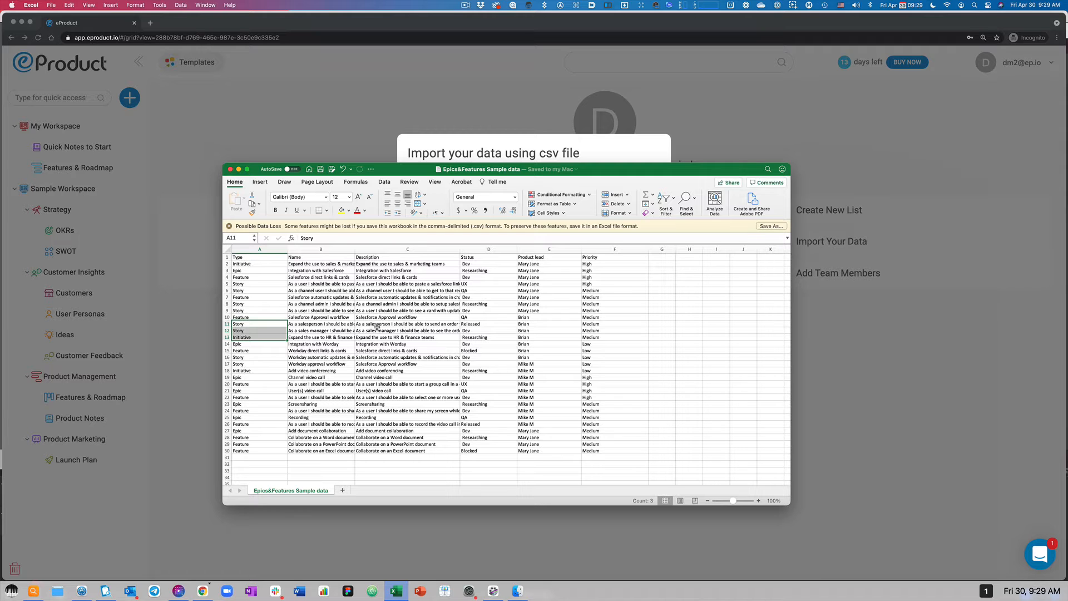
left_click(759, 502)
left_click(759, 501)
left_click(759, 502)
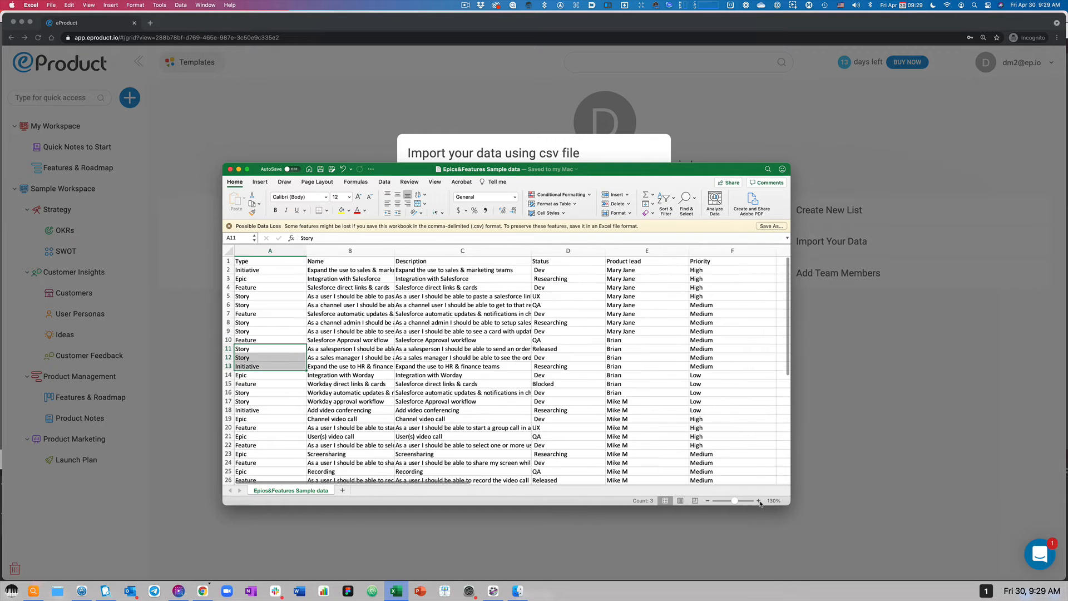
left_click(759, 502)
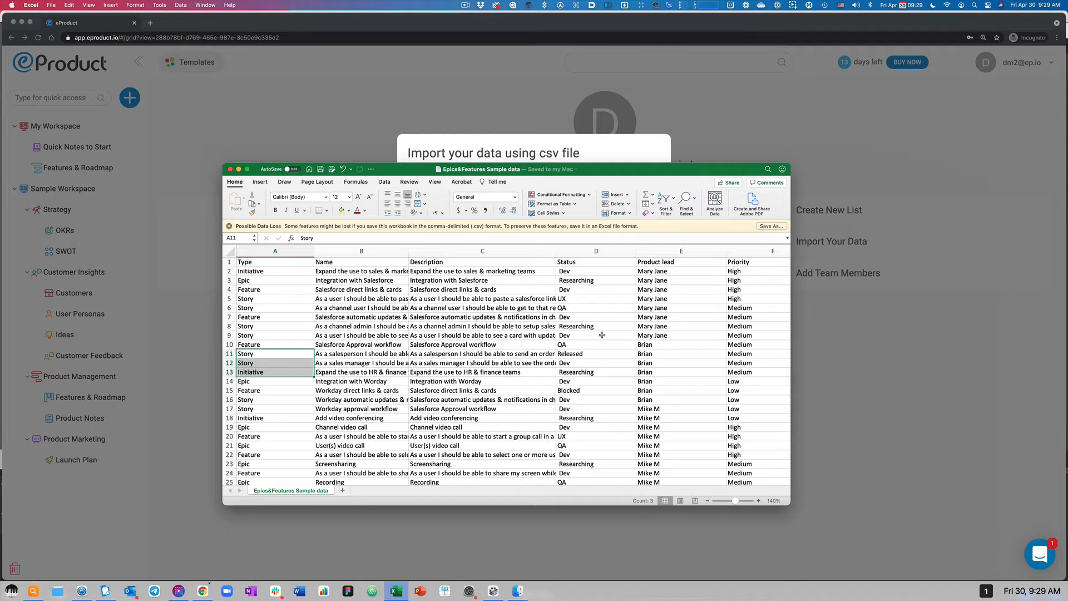
- Examine the Initiative rows in the Type column and the items listed beneath each of them
left_click(259, 302)
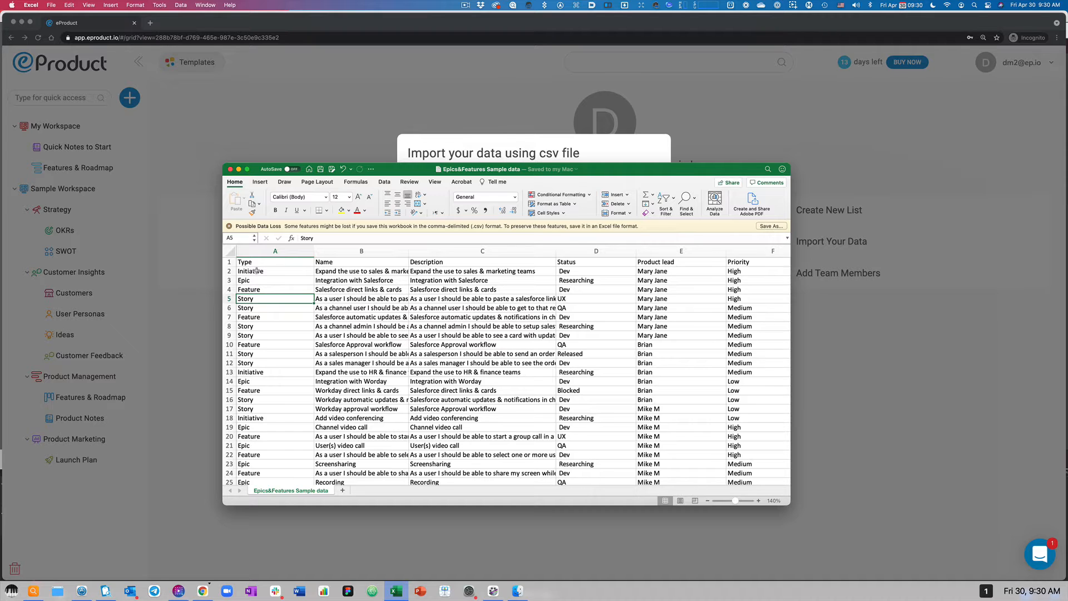
left_click_drag(256, 271, 256, 445)
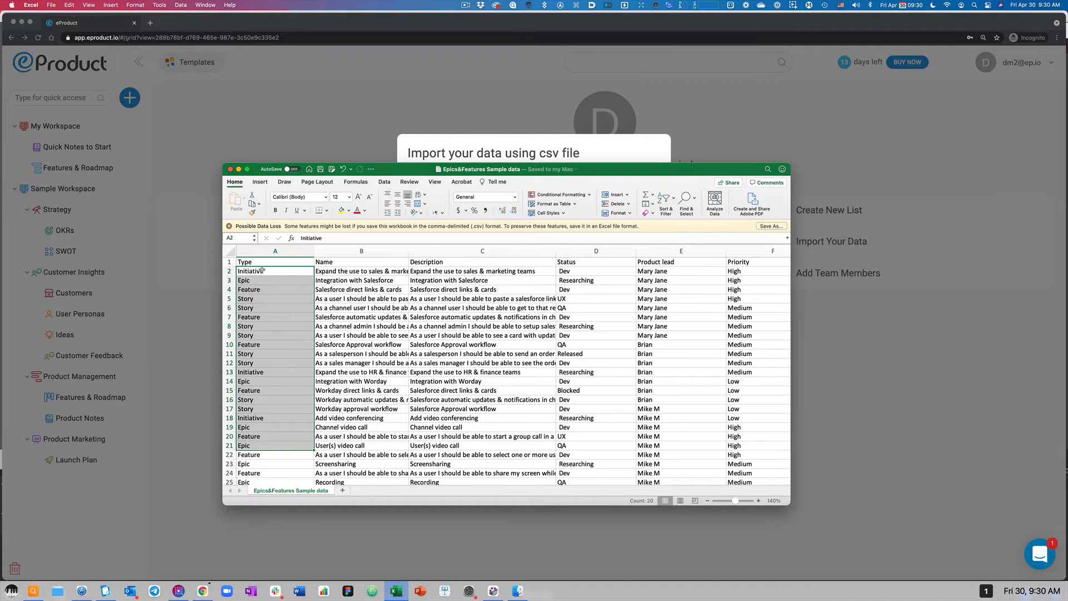
left_click(261, 270)
left_click_drag(262, 270, 266, 417)
left_click(267, 417)
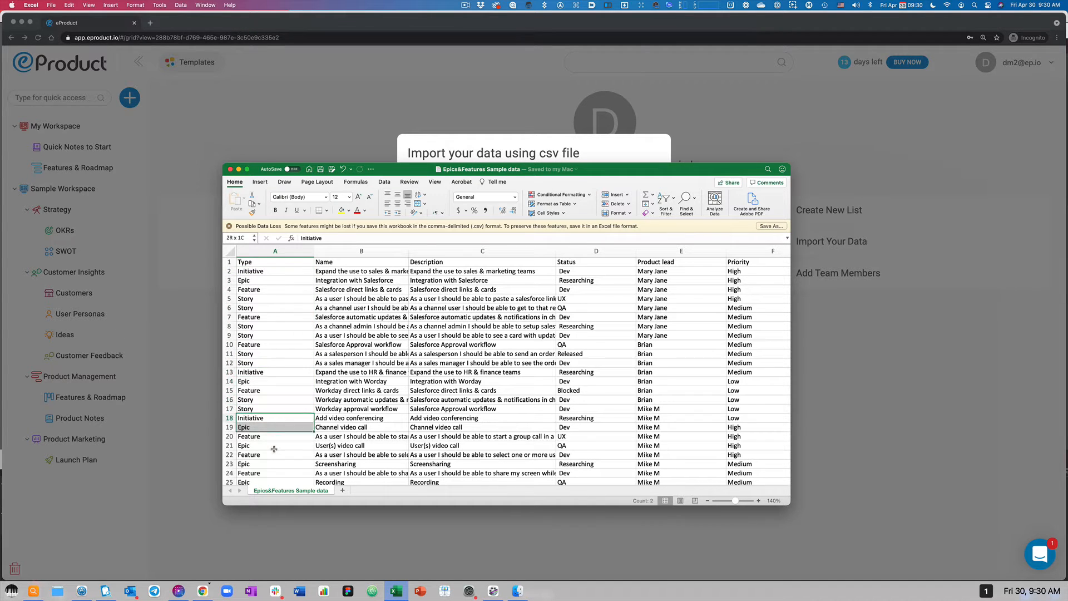
key("shift+Down")
key("shift+Down")
key("shift+Down")
key("shift+Down")
key("shift+Down")
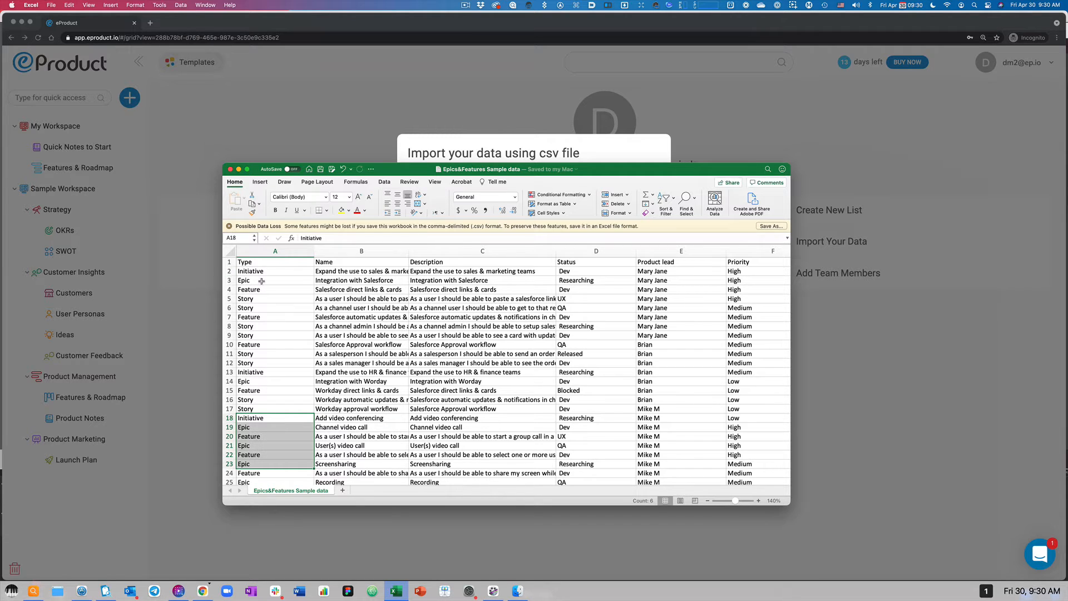
- Examine how epics, features and stories are ordered under their parent items in the Type column
left_click(262, 281)
left_click_drag(261, 283, 252, 308)
left_click(255, 287)
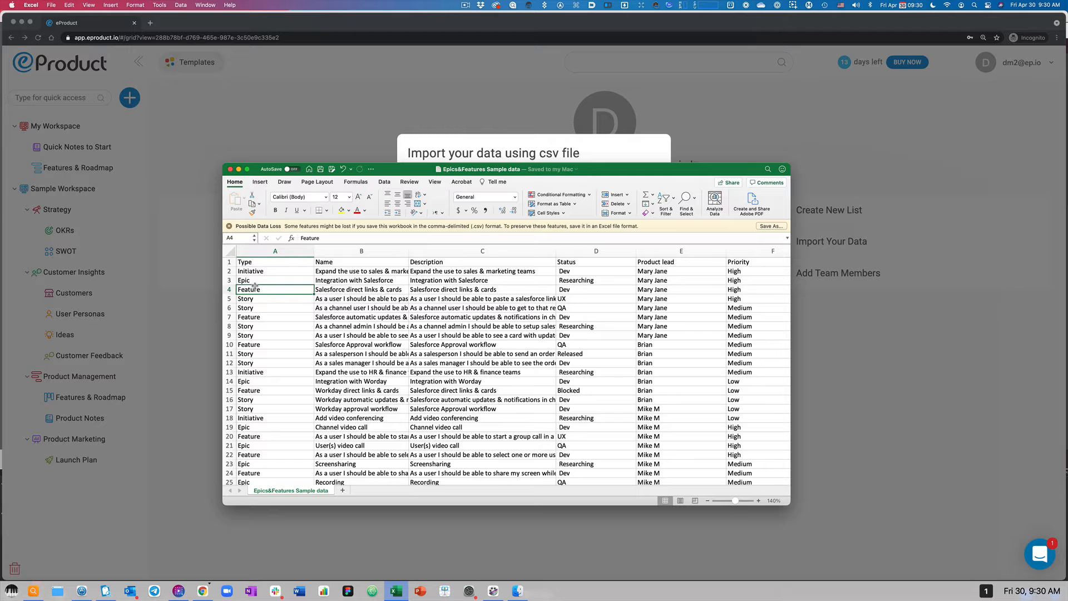
left_click_drag(256, 319, 257, 335)
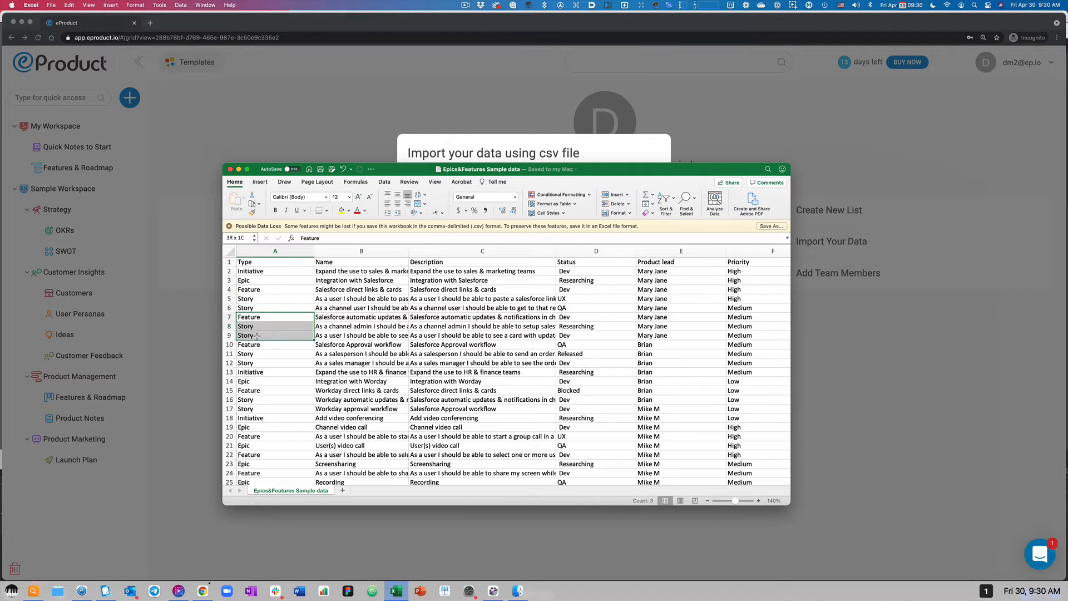
left_click(249, 281)
left_click(257, 270)
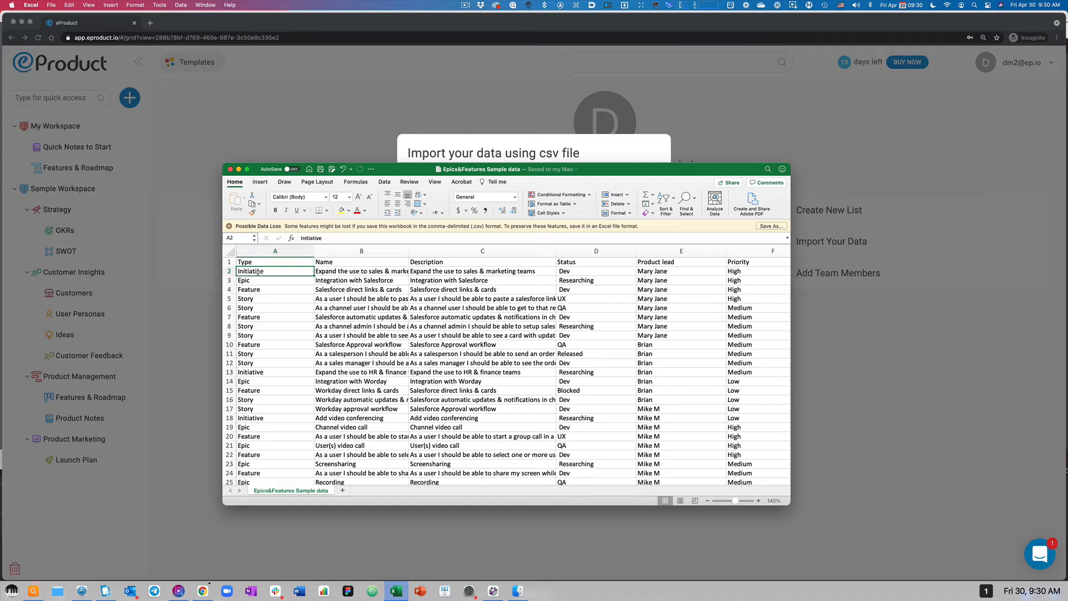
left_click_drag(257, 271, 256, 465)
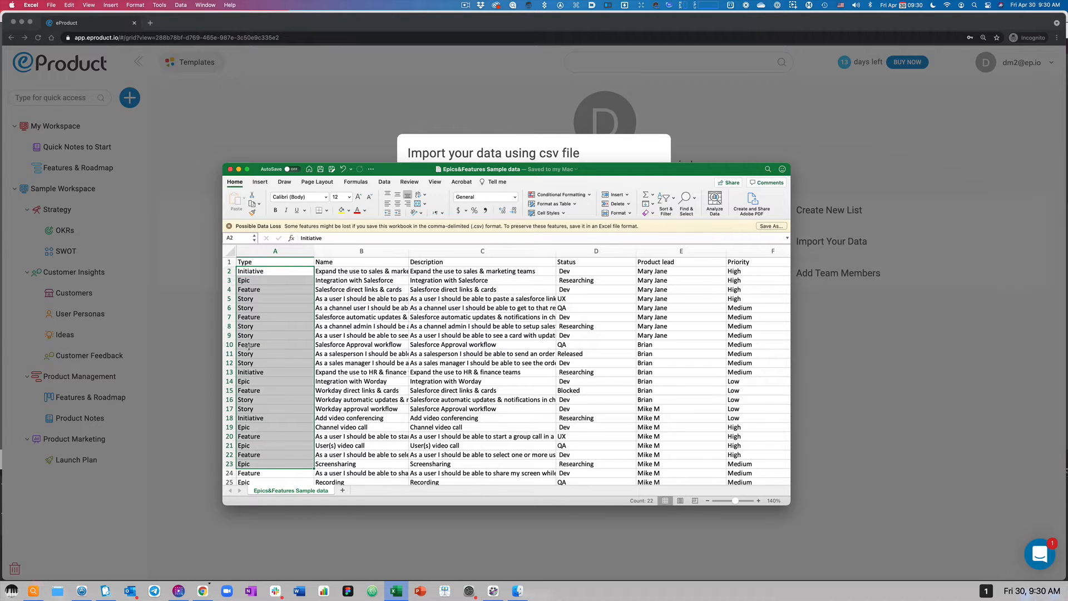
left_click(253, 280)
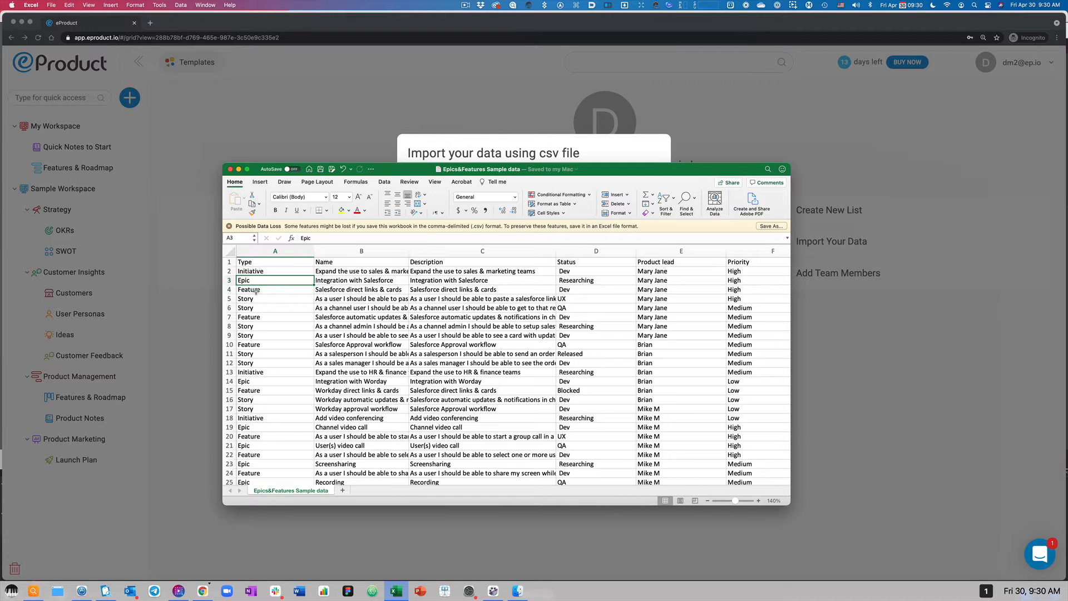
left_click(255, 290)
- Return to eProduct, upload Epics&Features Sample data.csv for the import and continue to the field mapping
left_click(301, 139)
left_click(33, 590)
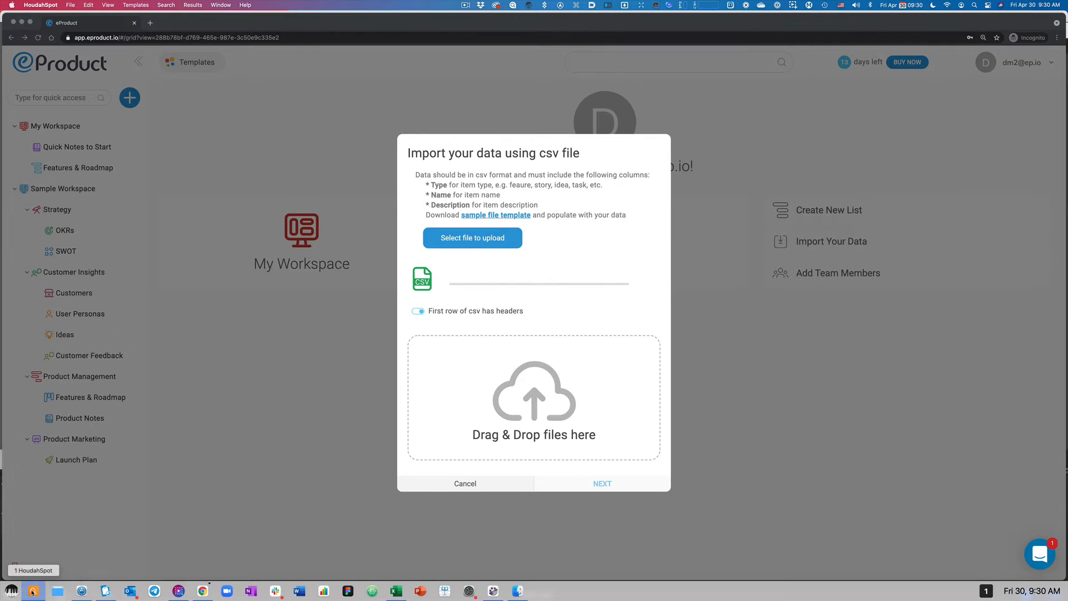
left_click_drag(41, 459, 472, 401)
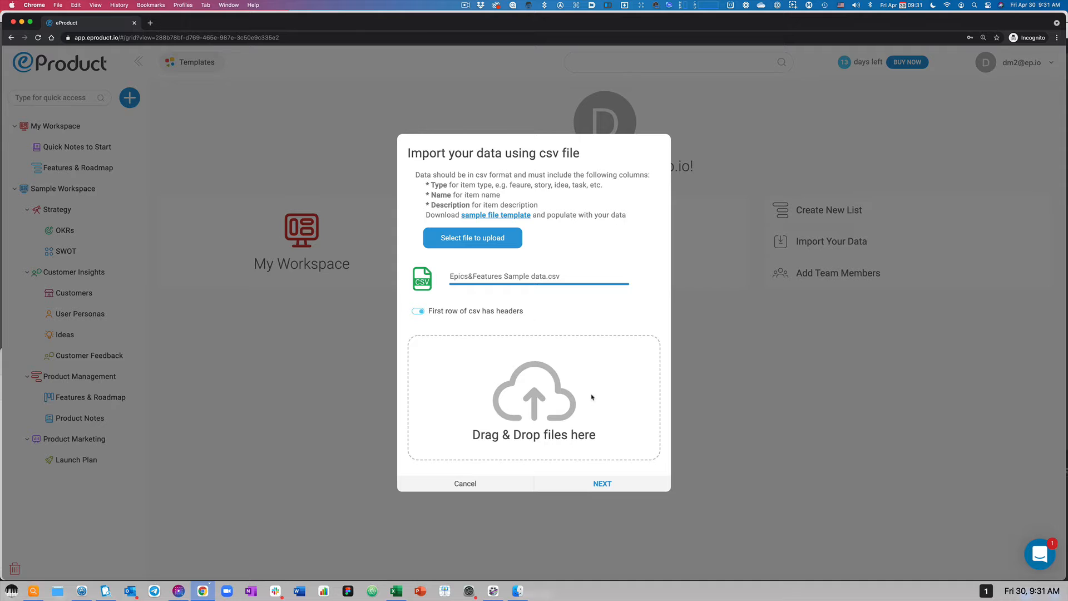
left_click(593, 485)
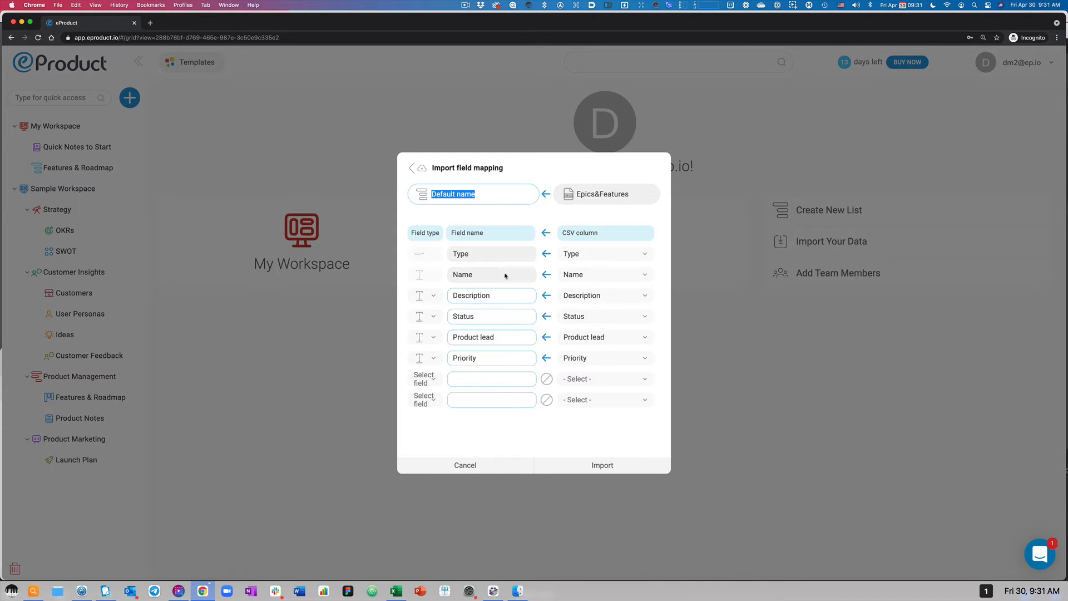
- Name the imported list My Features in the field mapping
left_click(508, 299)
left_click_drag(494, 196, 427, 185)
type("My Features")
- Set the Description field type to Long Text and the Status field type to Single Select
left_click(421, 297)
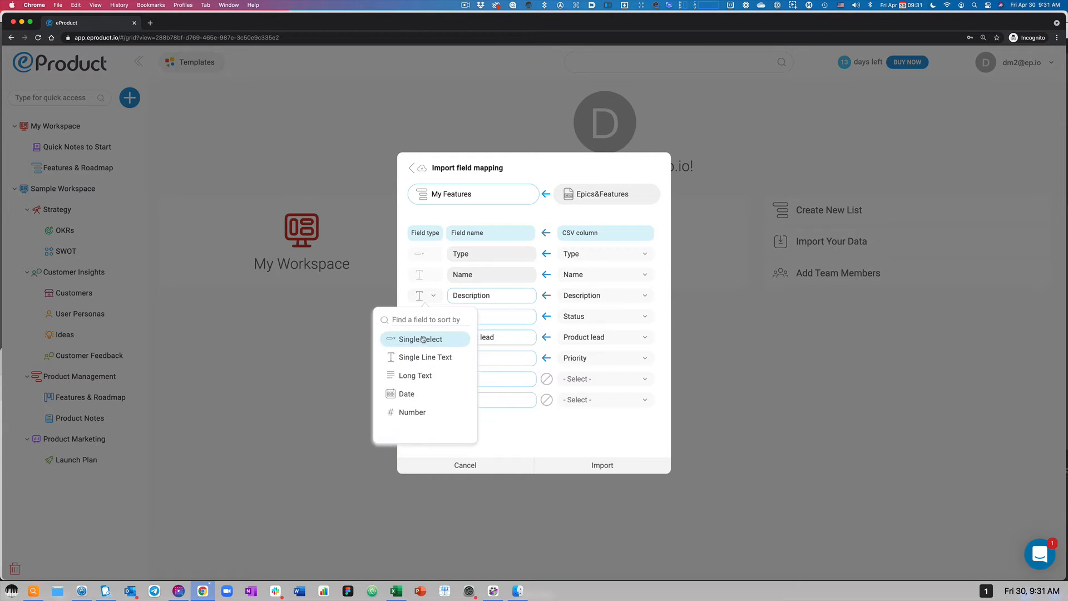
left_click(416, 375)
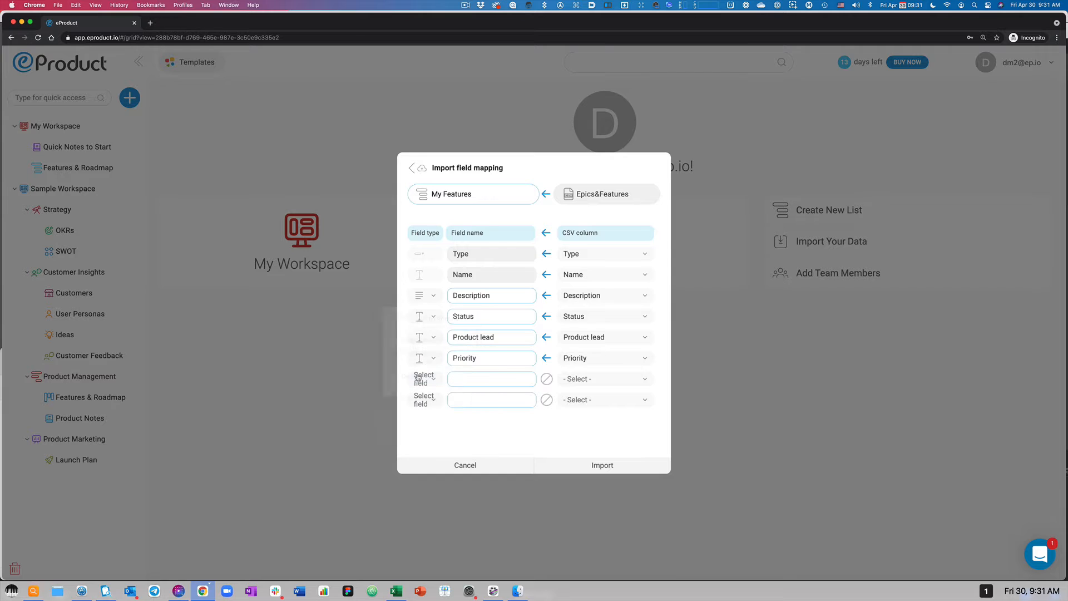
left_click(432, 318)
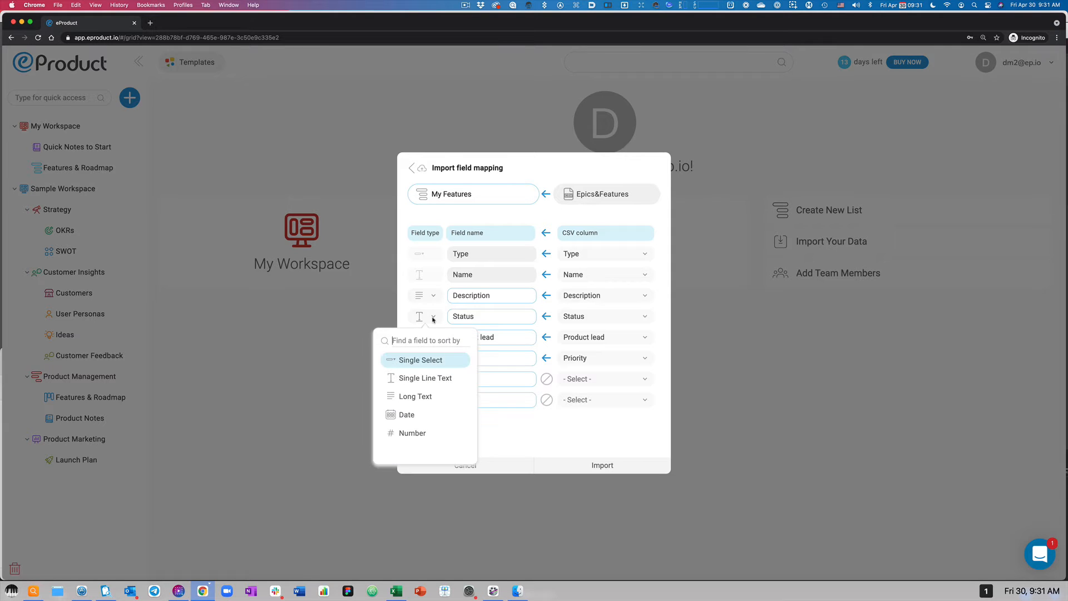
left_click(424, 360)
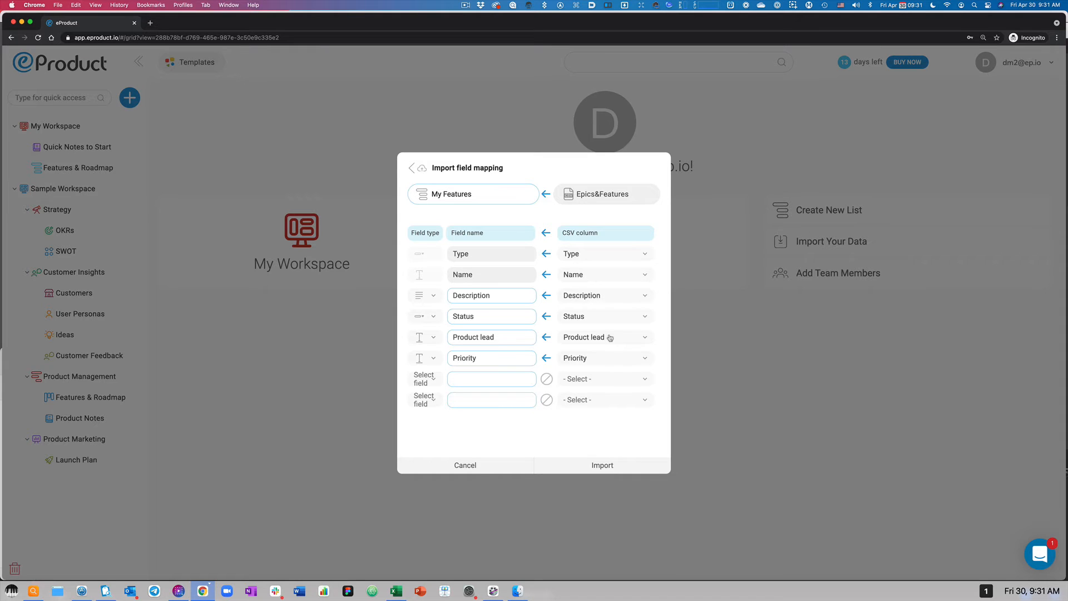
- Set the field types of Product lead and Priority to Single Select
left_click(429, 336)
left_click(421, 381)
left_click(421, 359)
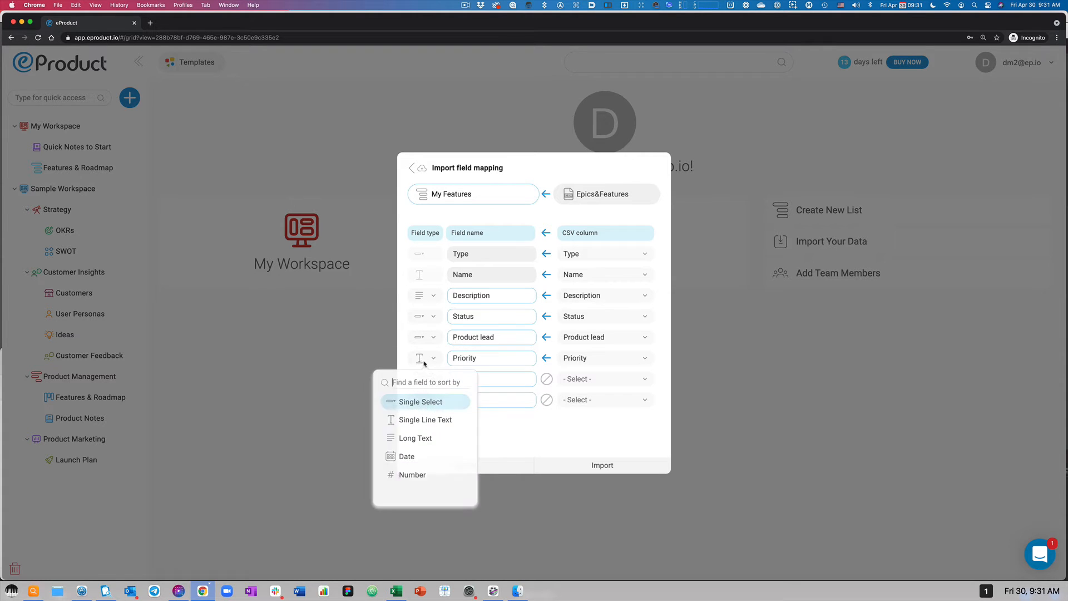
left_click(421, 402)
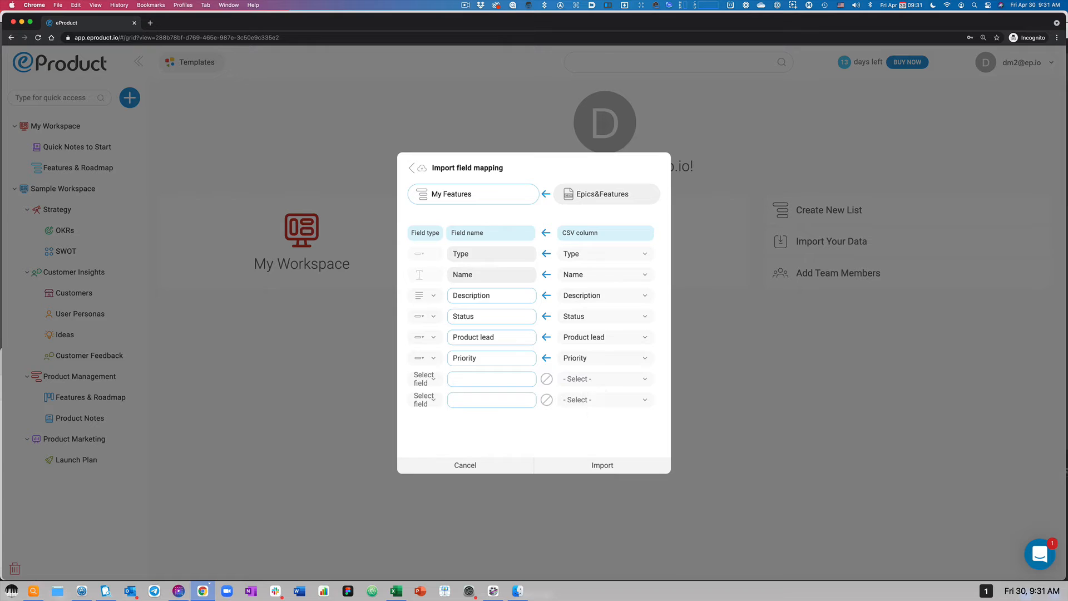
- Clear the CSV column mapped to the Product lead field and map it back to the Product lead column
left_click(433, 380)
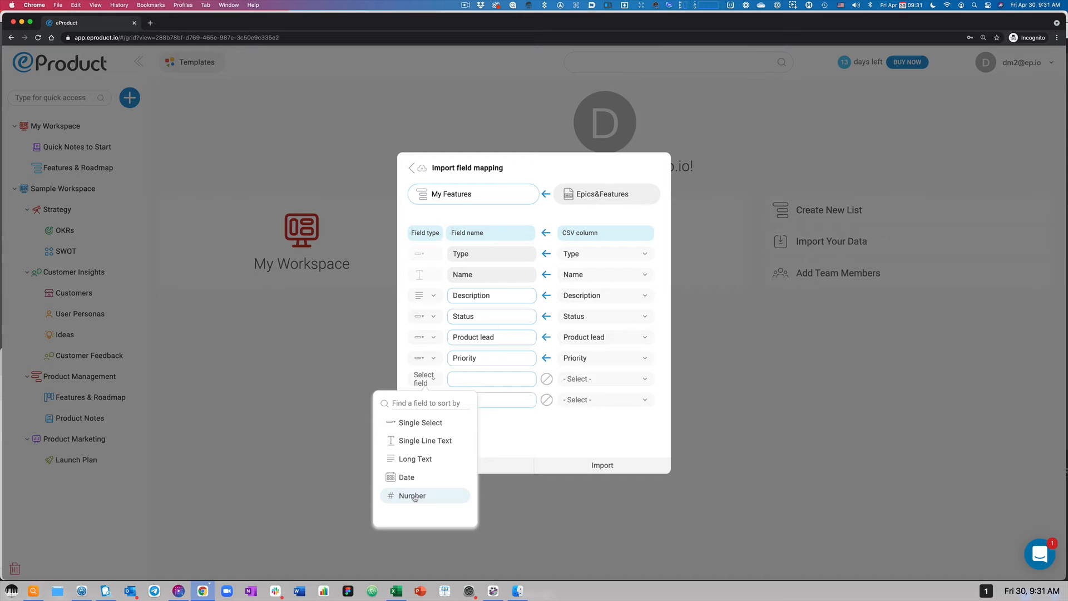
left_click(541, 424)
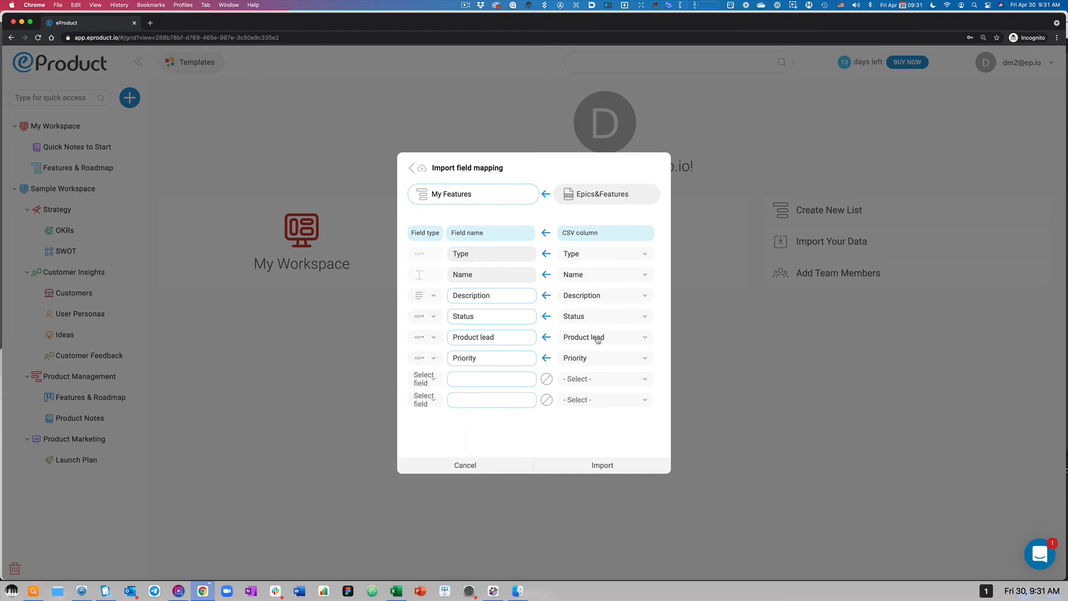
left_click(598, 339)
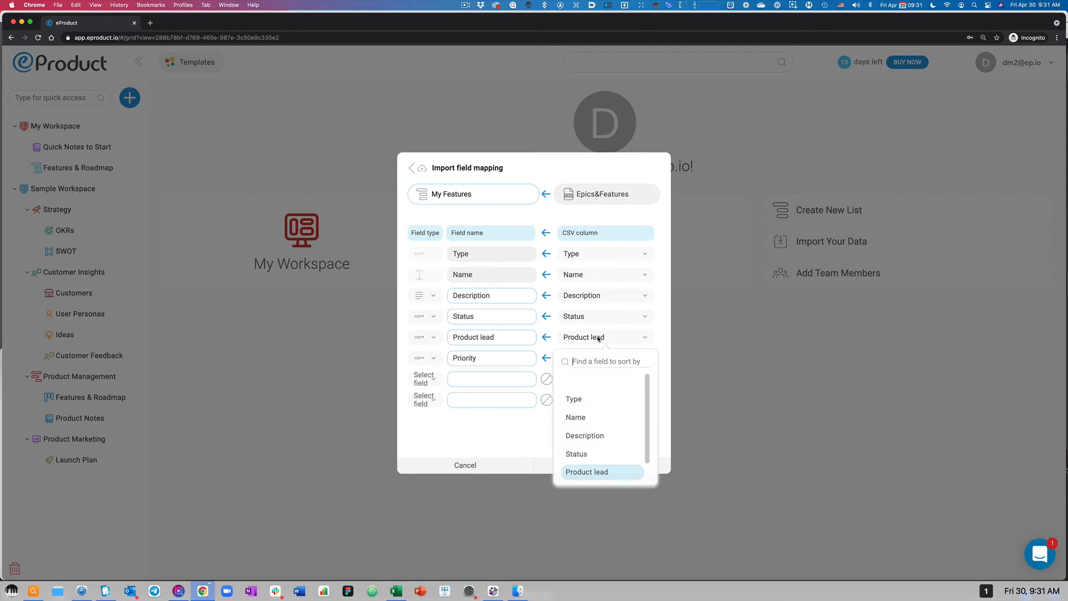
left_click(580, 384)
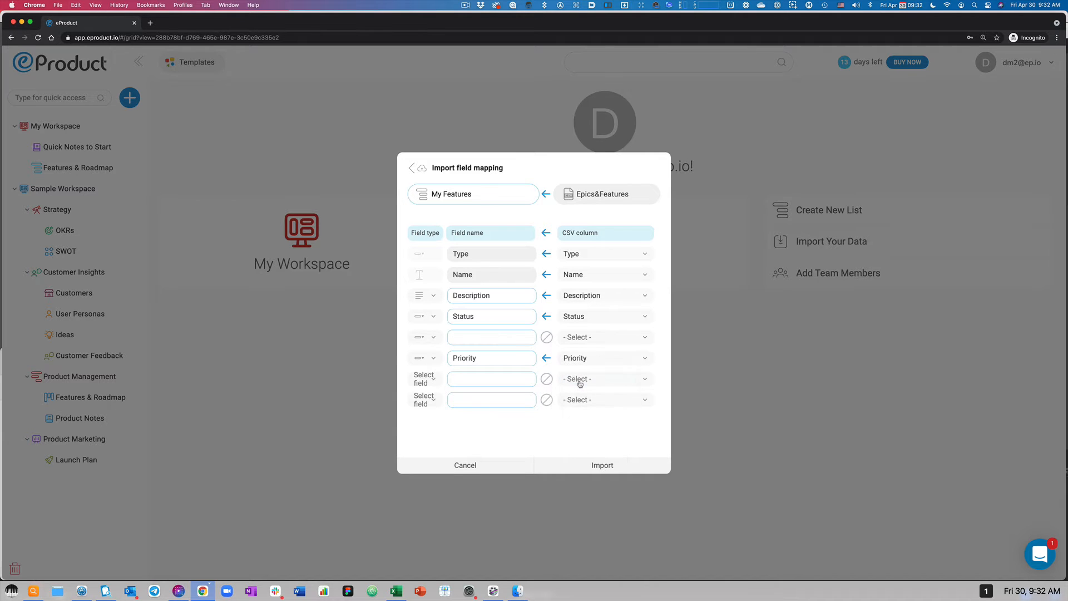
left_click(594, 338)
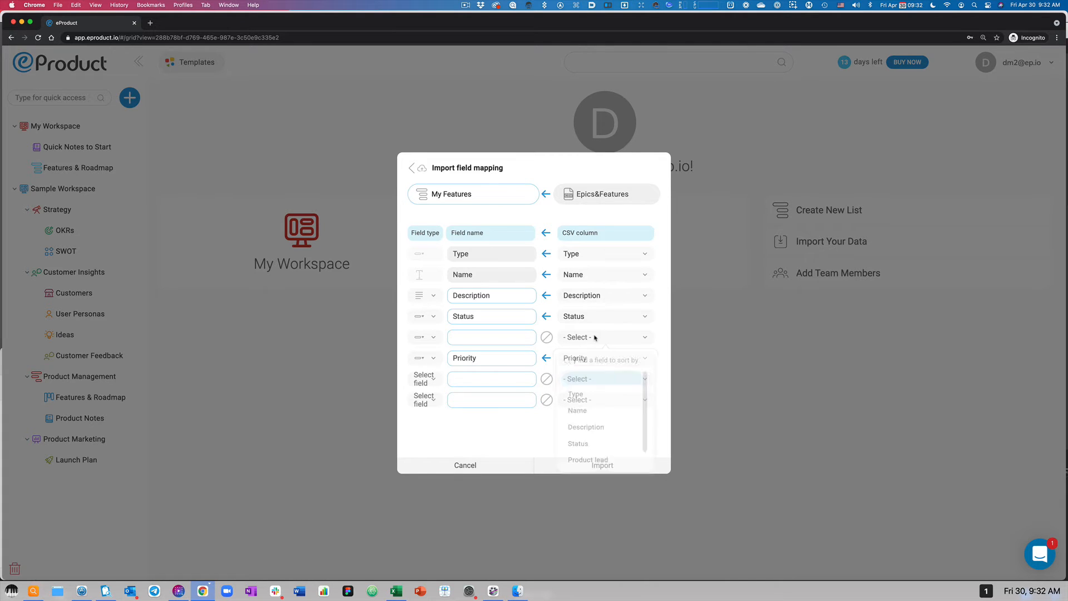
left_click(590, 471)
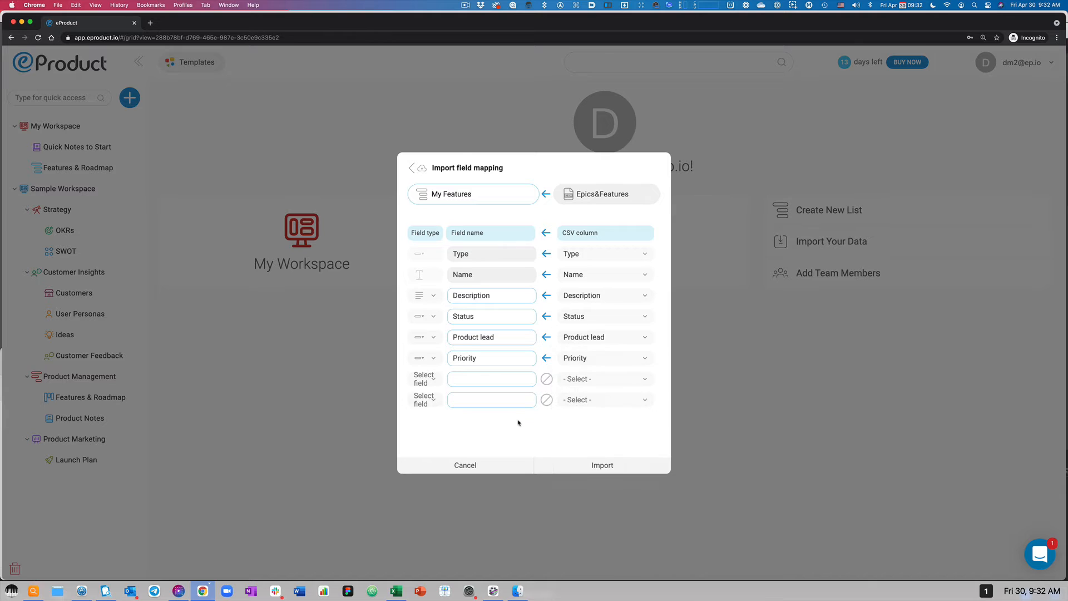
- Import the CSV data with the current mapping, accept the confirmation and collapse the first item's details
left_click(603, 466)
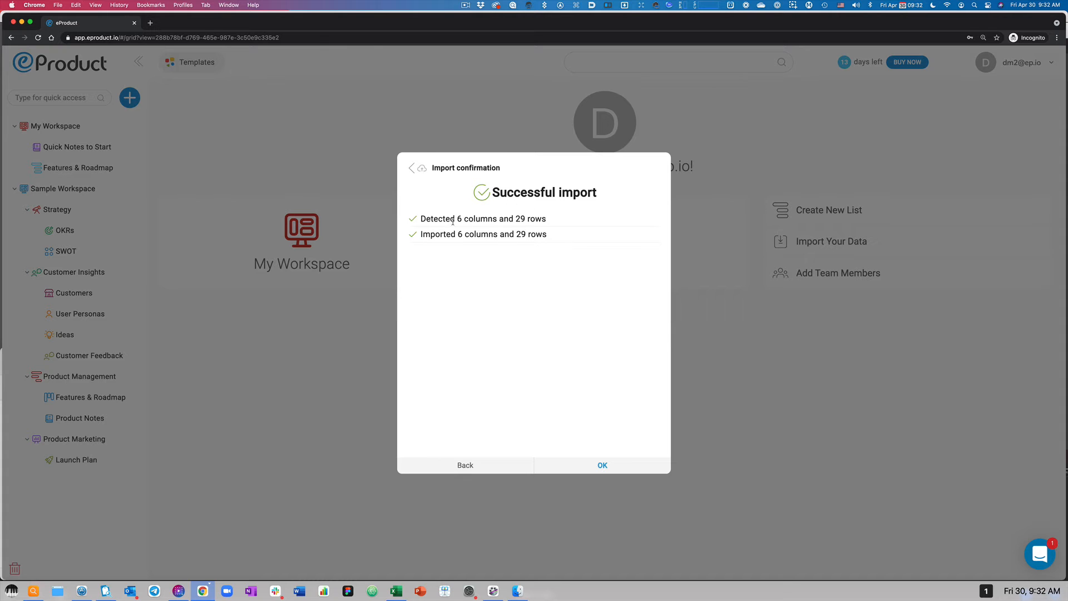
left_click(603, 466)
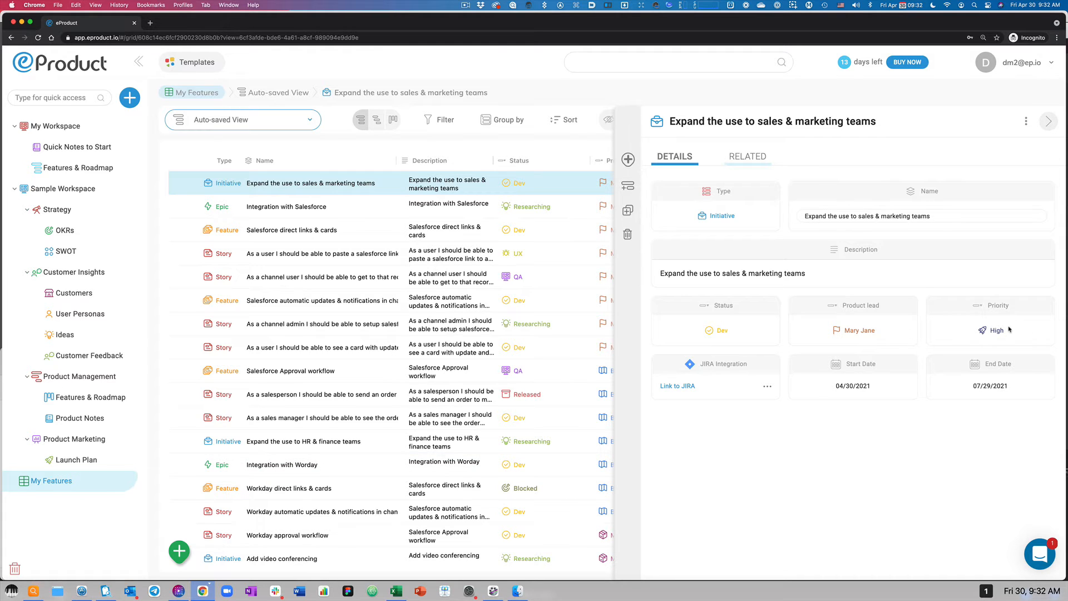
left_click(1047, 122)
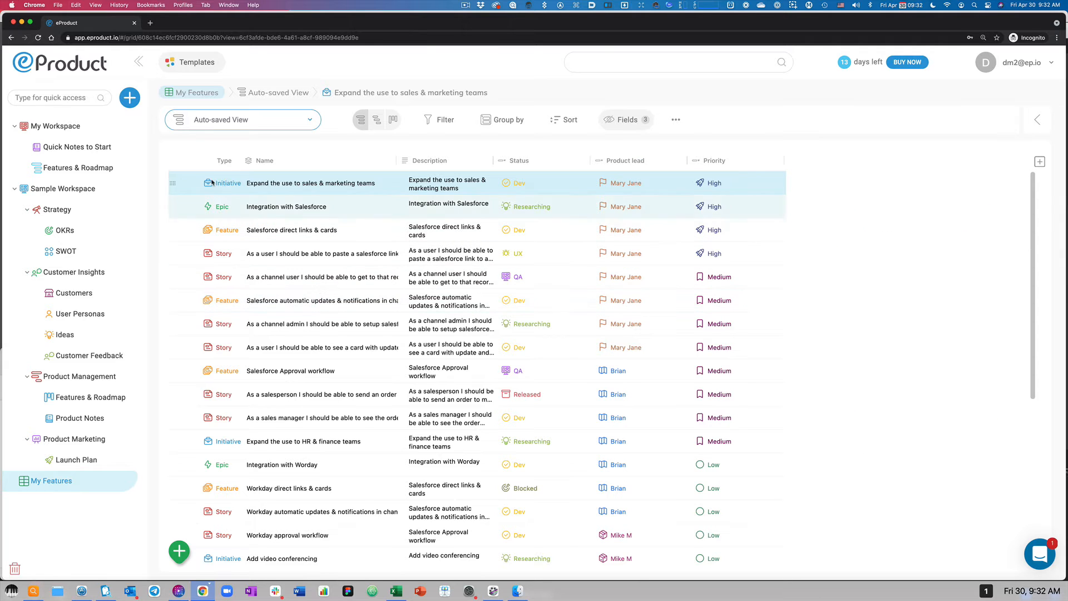
- Review the Type field's single-select options in its field properties without changing anything
right_click(222, 164)
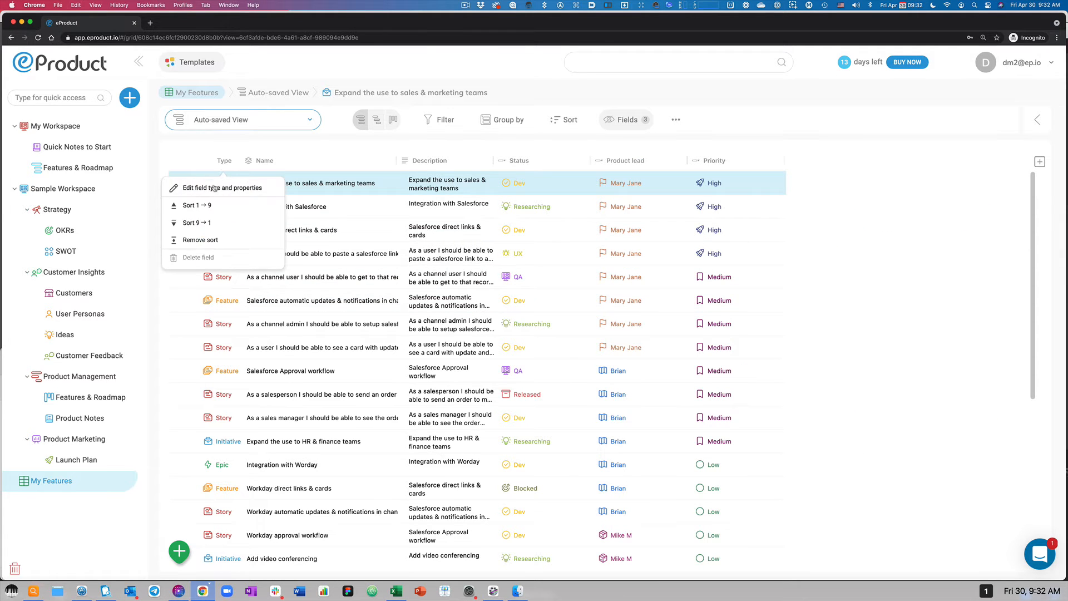
left_click(214, 183)
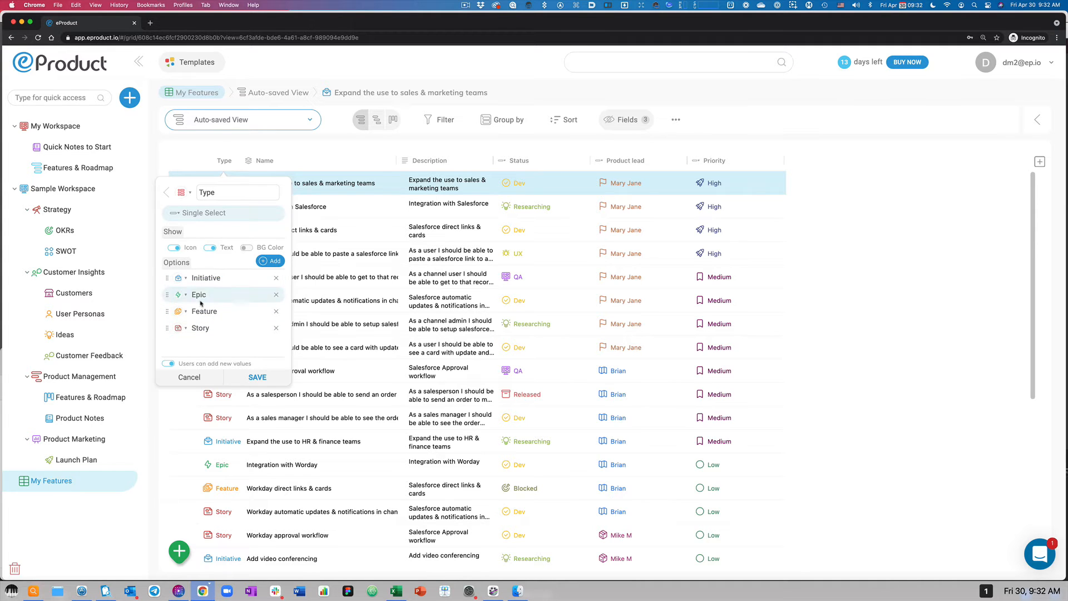
left_click(189, 377)
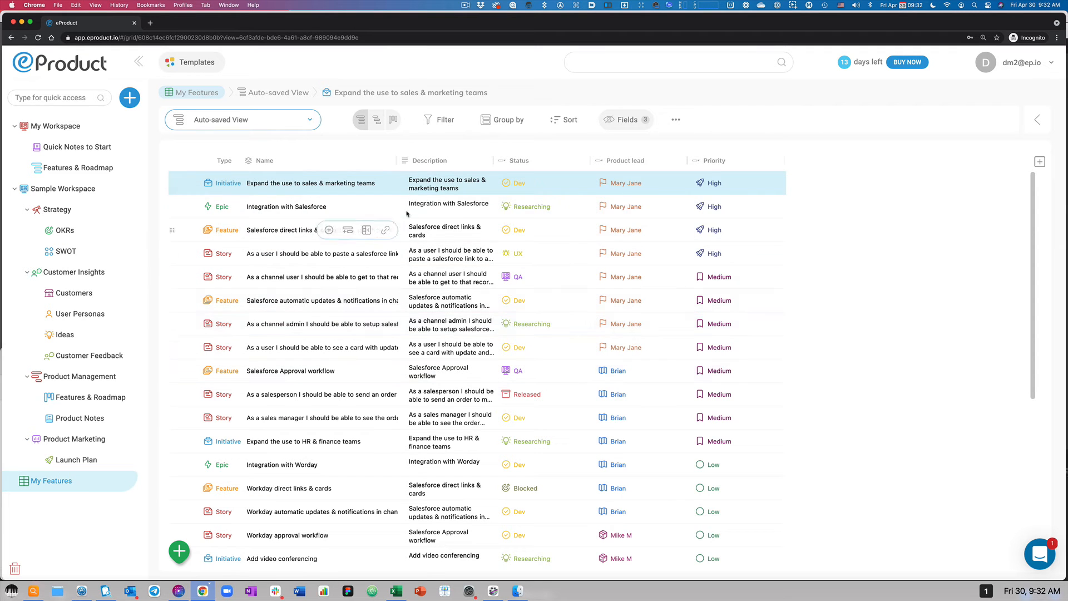
- Inspect the first initiative's description in the expanded editor and its list of available status values
left_click(443, 182)
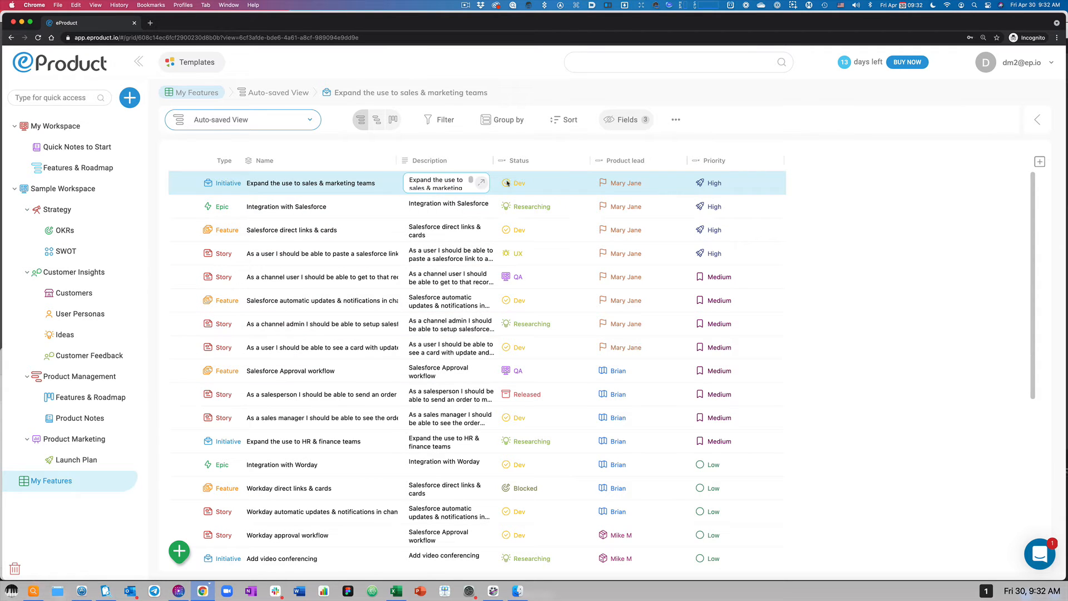
left_click(481, 182)
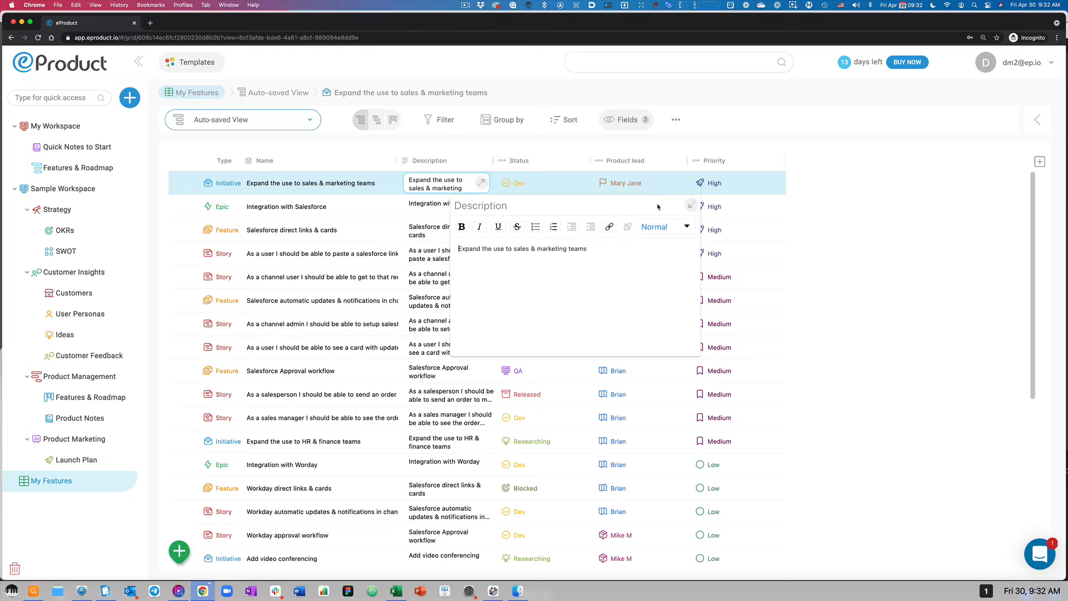
left_click(691, 206)
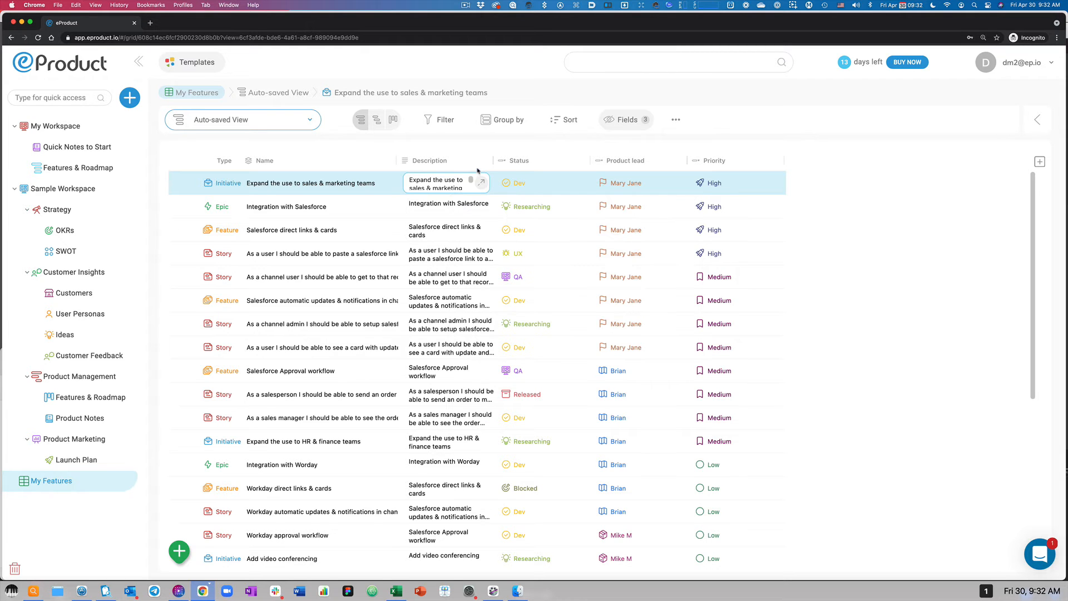
left_click(477, 150)
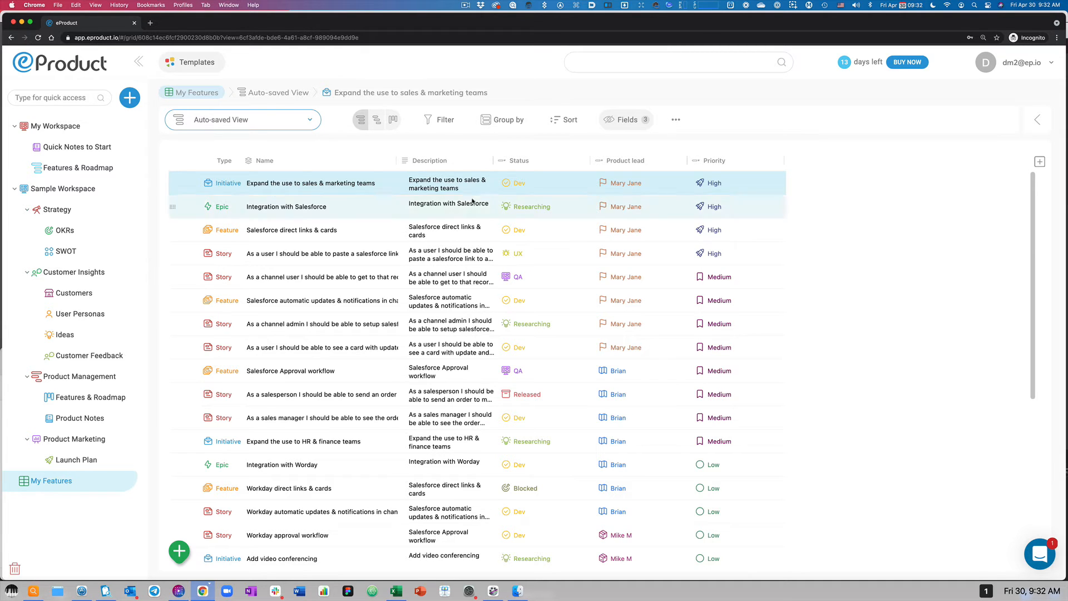
left_click(525, 186)
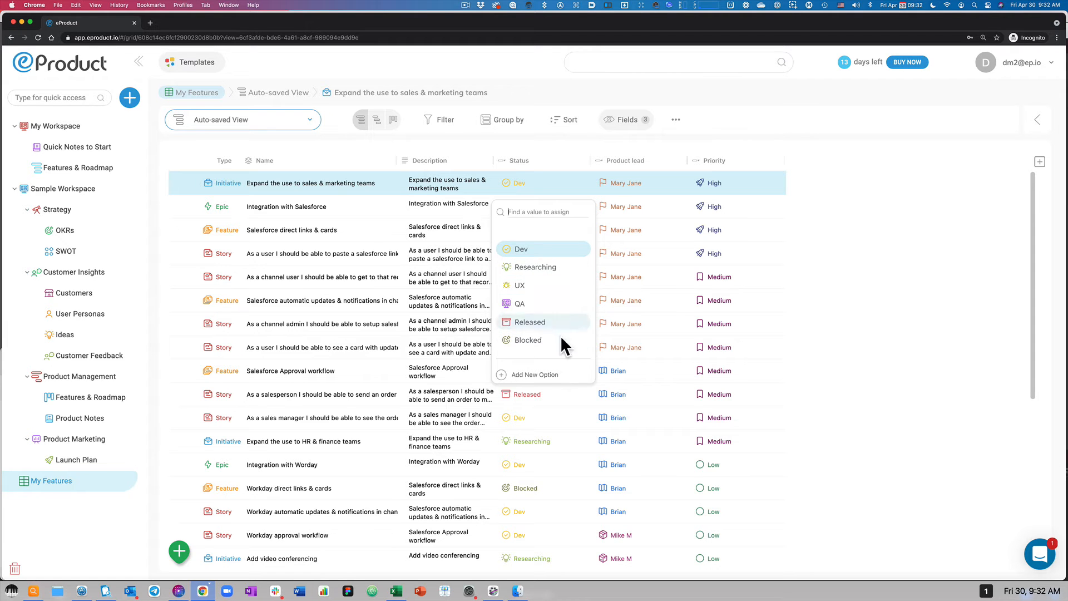
left_click(519, 161)
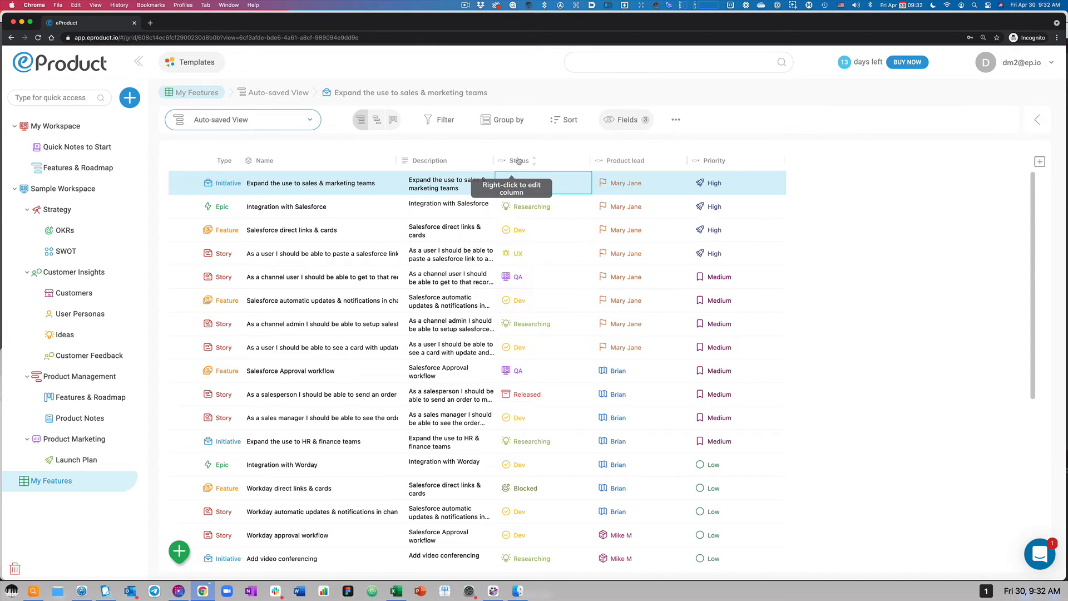
- Edit the Status field's Dev option to use the box icon in purple and save the option
left_click(518, 161)
left_click(503, 187)
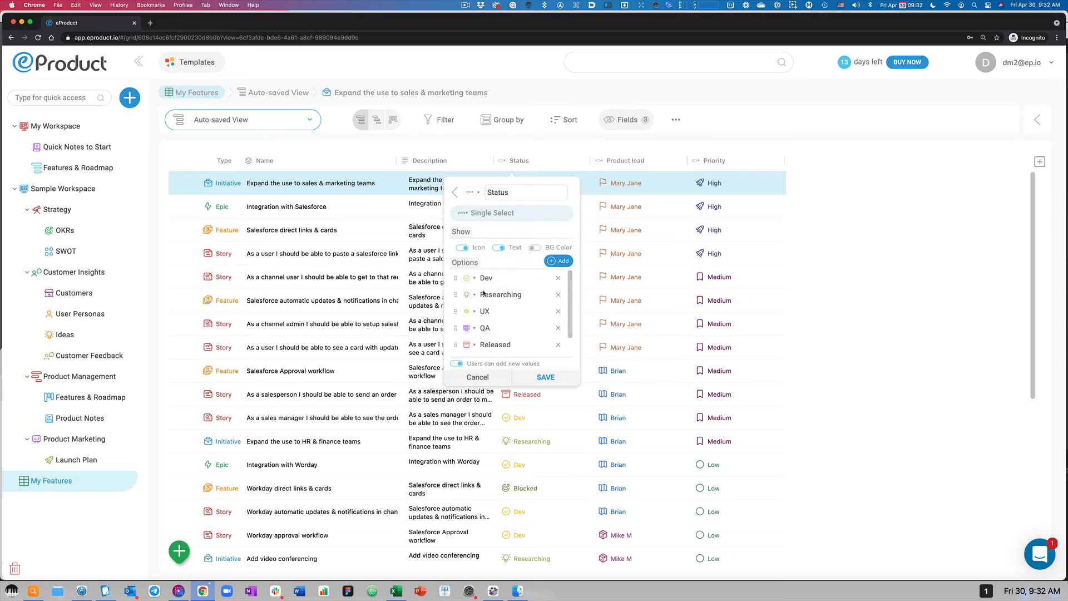
left_click(470, 281)
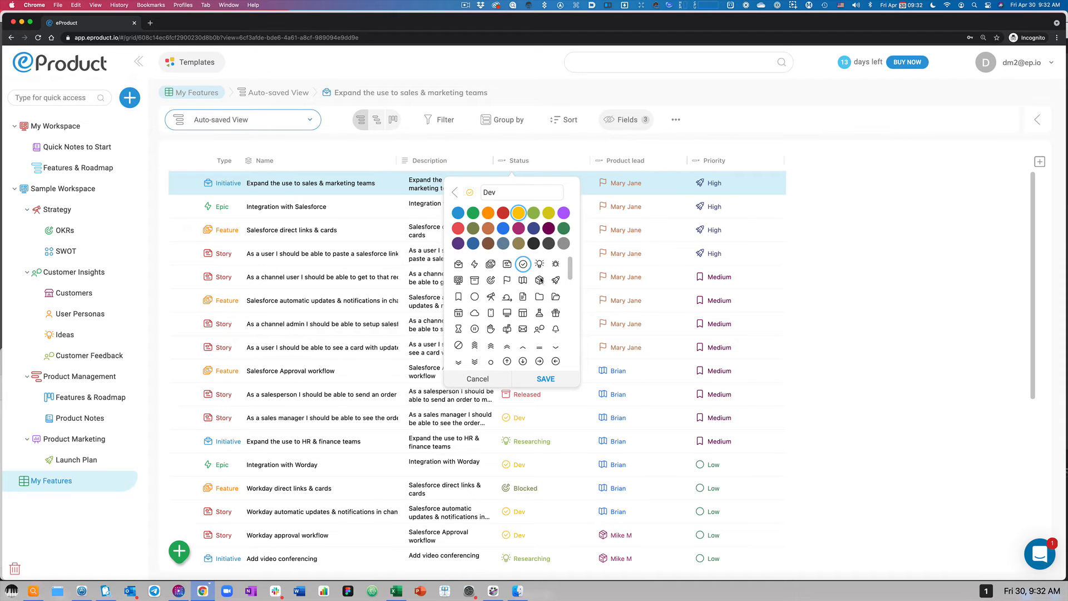
left_click(539, 280)
left_click(564, 213)
left_click(545, 379)
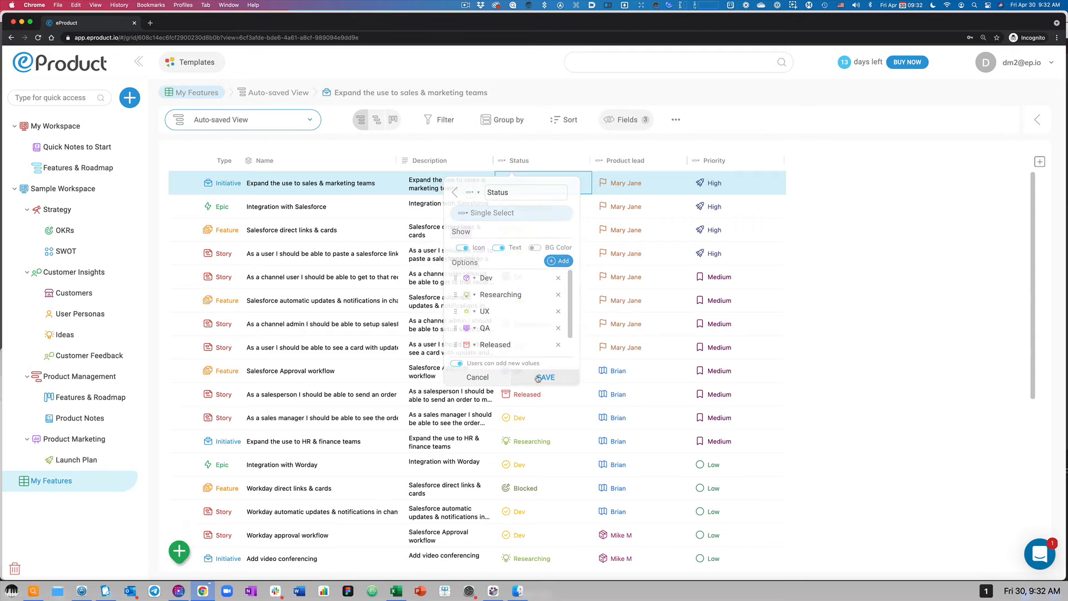
- Display the Status values with a background color and without icons, and save the field properties
left_click(534, 249)
left_click(462, 248)
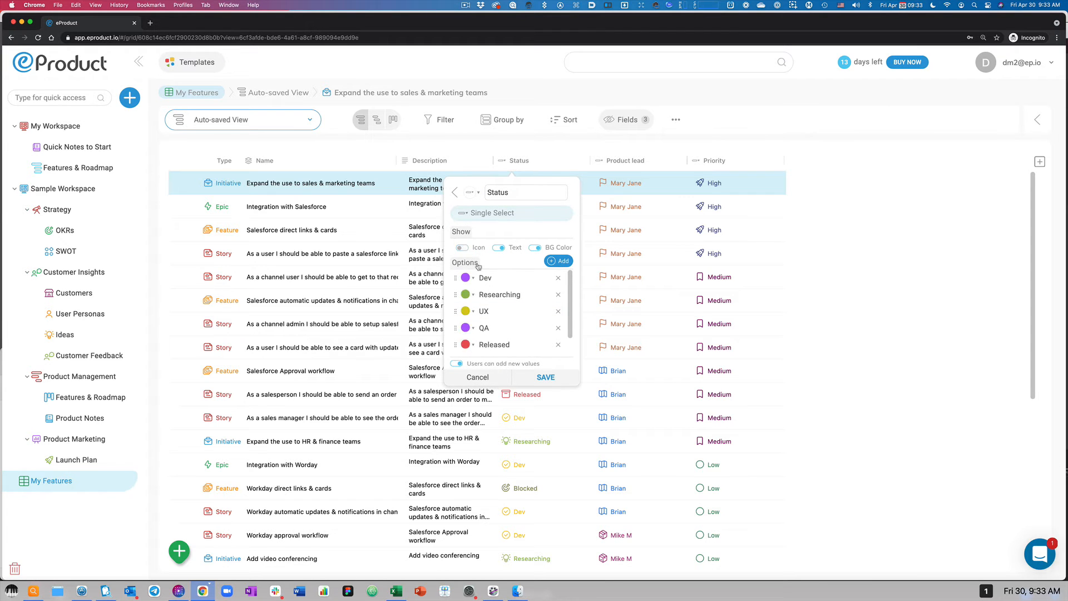
left_click(545, 377)
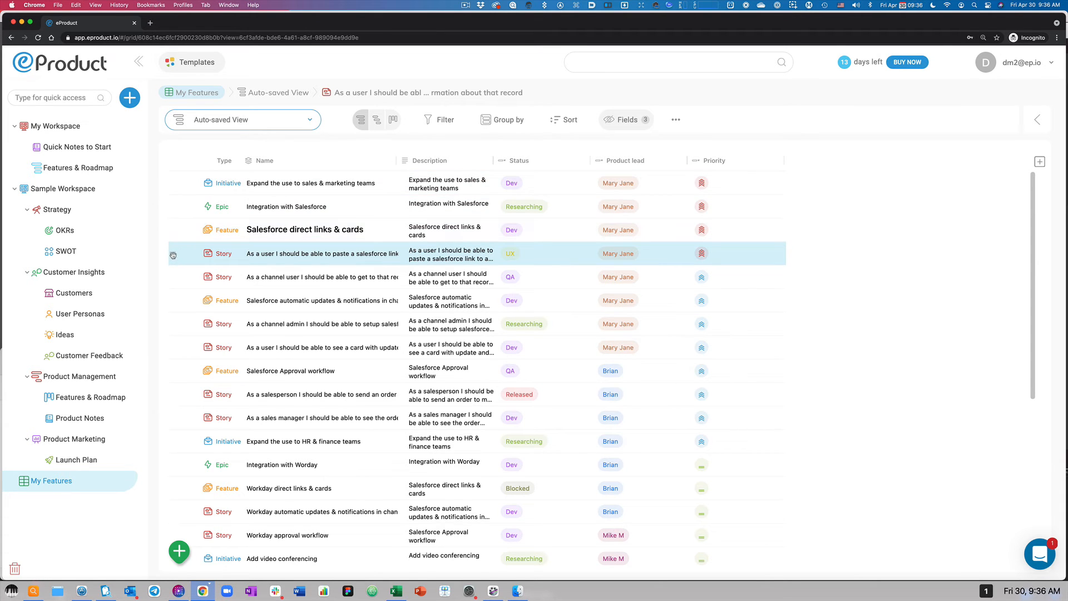
- Nest the two stories listed directly below the Salesforce direct links & cards feature under it as child items
left_click_drag(173, 255, 176, 231)
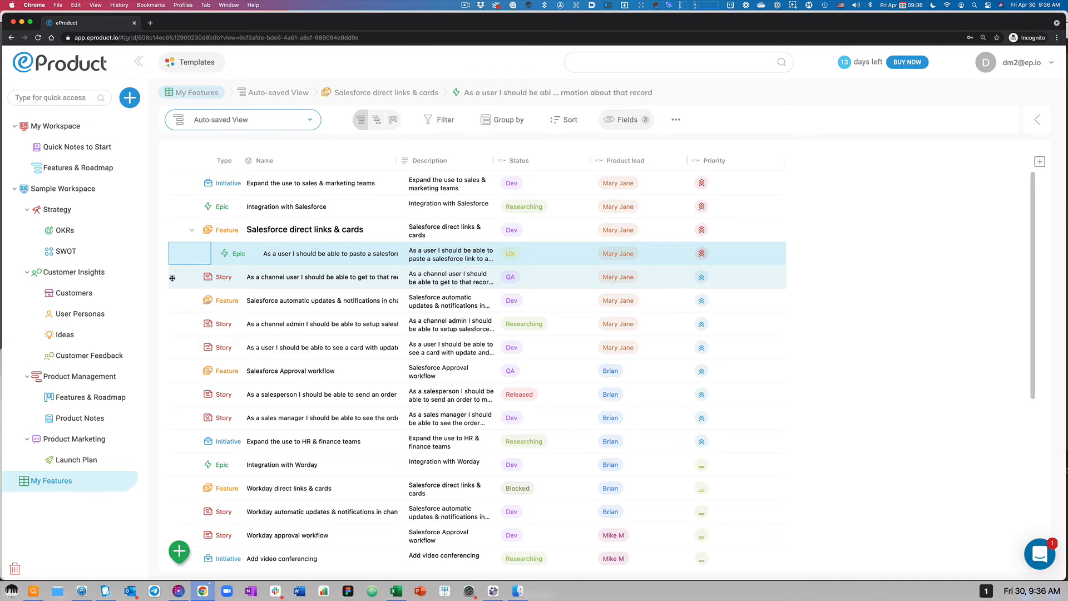
left_click_drag(172, 278, 212, 233)
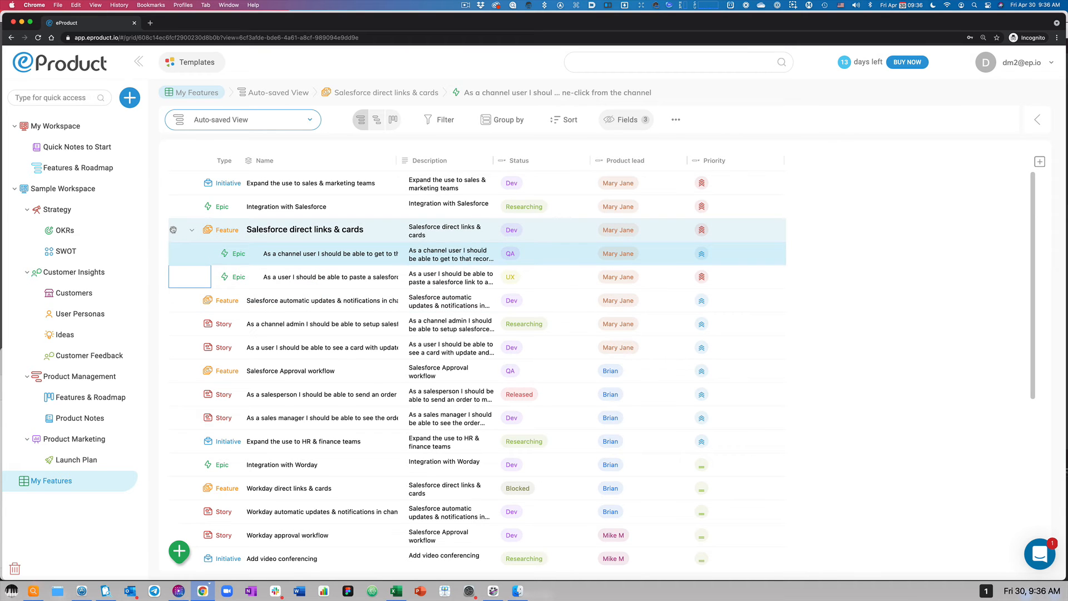
- Nest Salesforce direct links & cards under the Integration with Salesforce epic, and that epic under the Expand the use to sales & marketing teams initiative
left_click_drag(173, 230, 179, 207)
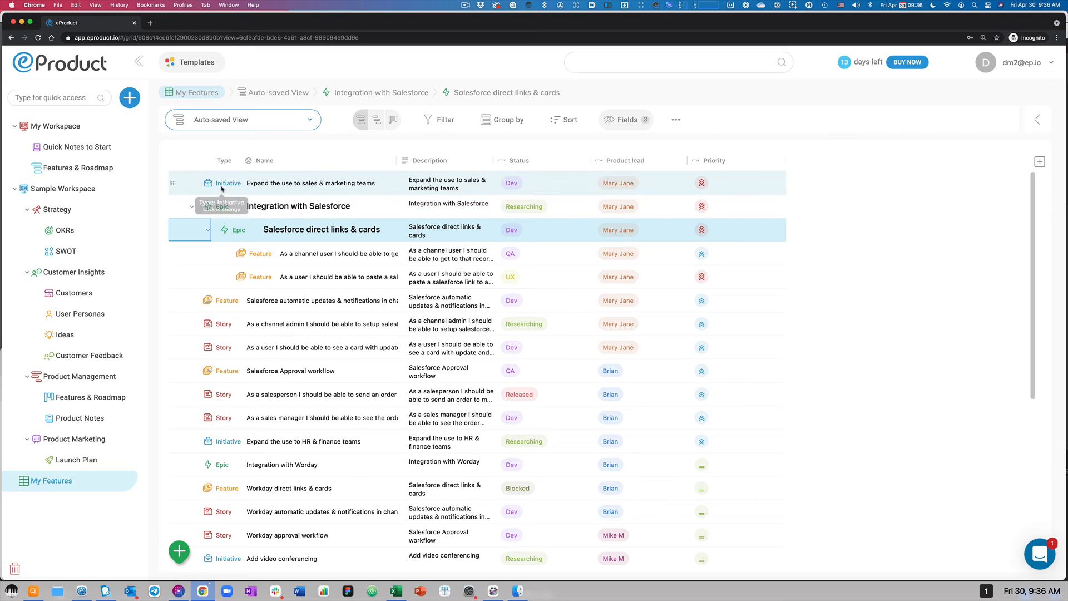
left_click_drag(173, 207, 179, 184)
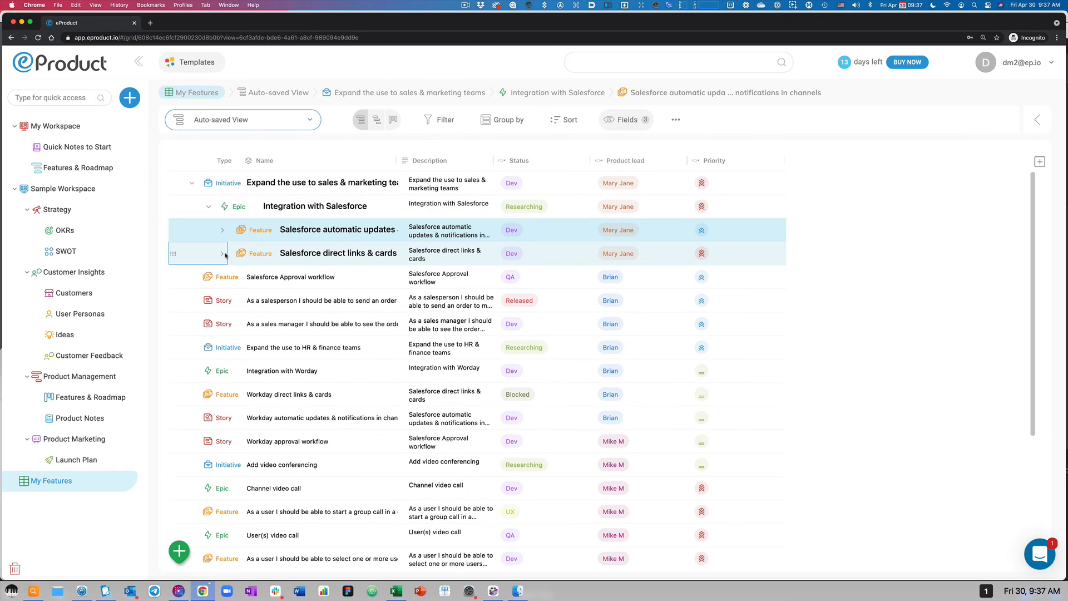
- Collapse the Integration with Salesforce epic and bulk-edit the two salesperson and sales manager stories to have Salesforce Approval workflow as their parent
left_click(209, 208)
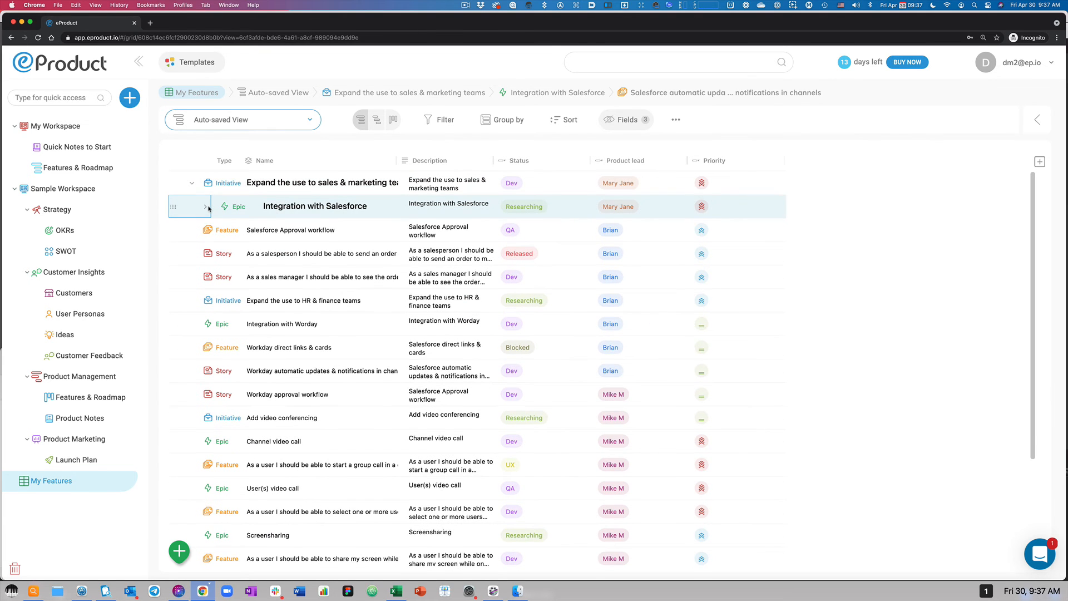
left_click(249, 254)
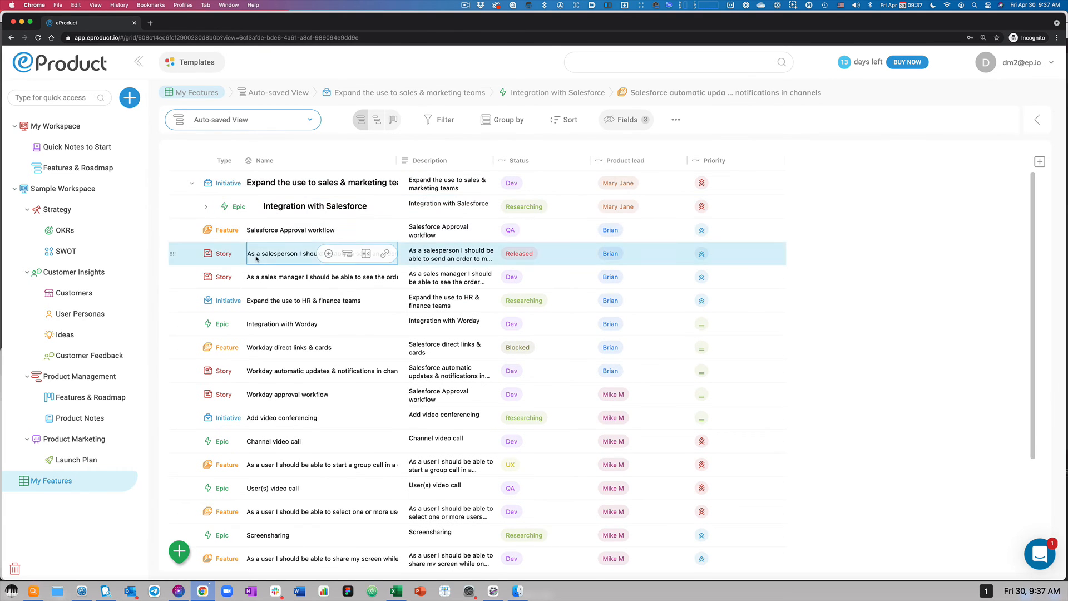
left_click(263, 279)
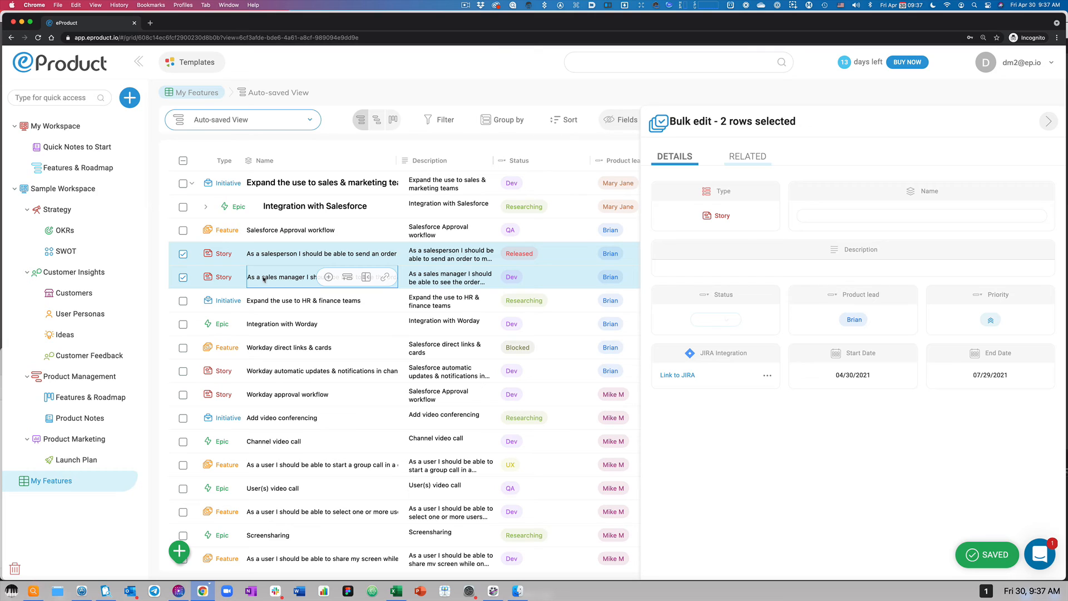
left_click(750, 160)
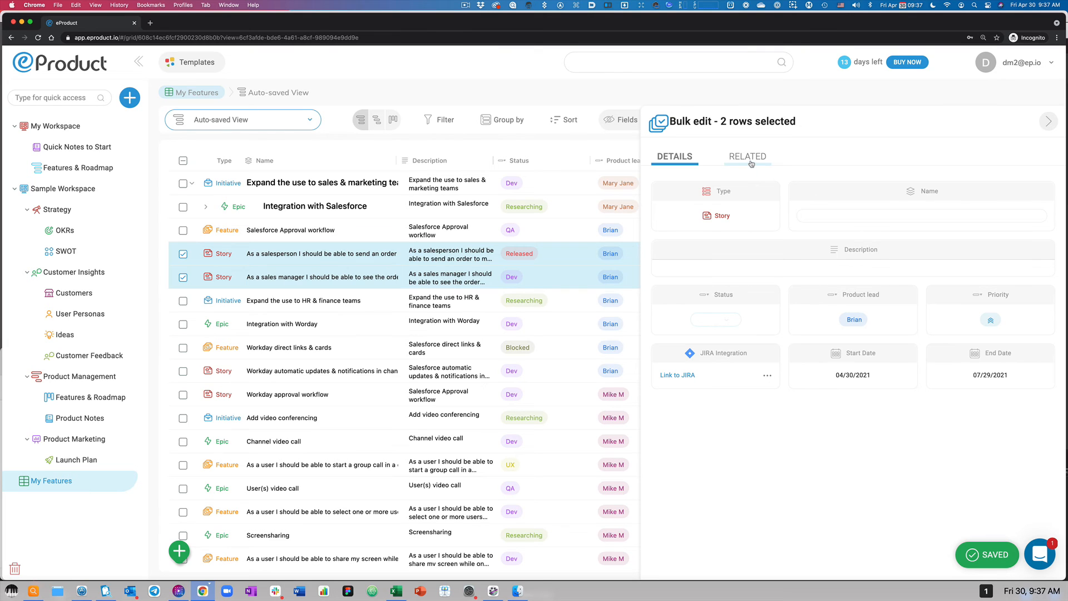
left_click(694, 209)
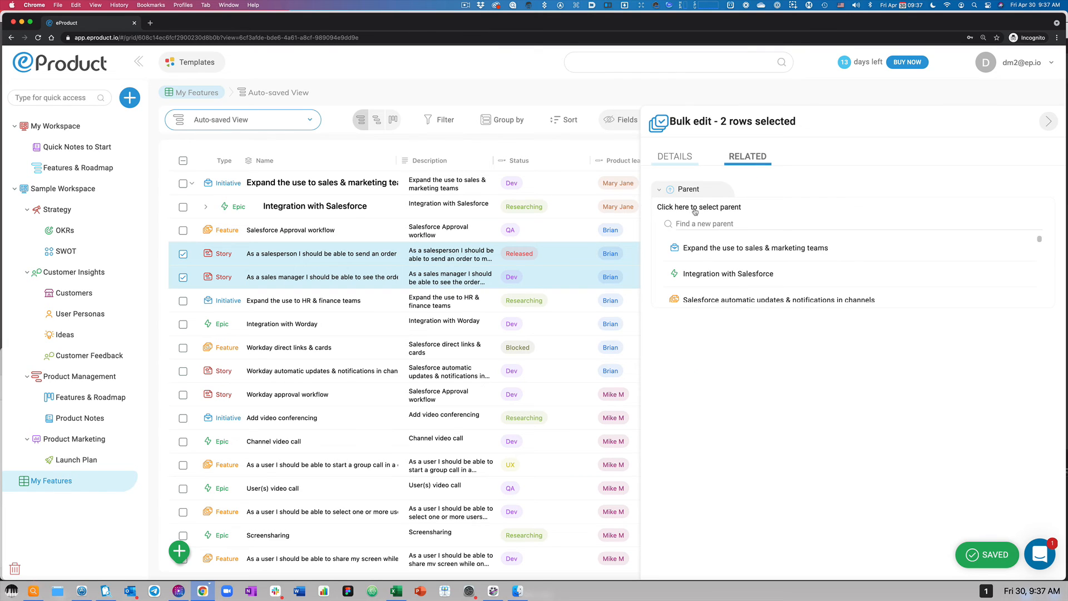
type("salesfor")
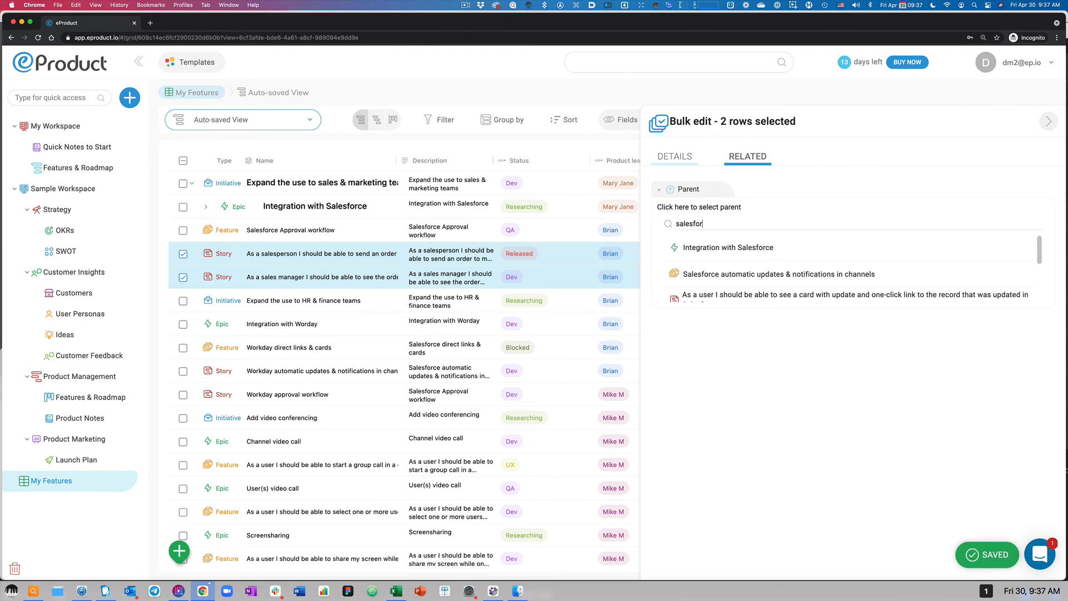
type("ce app")
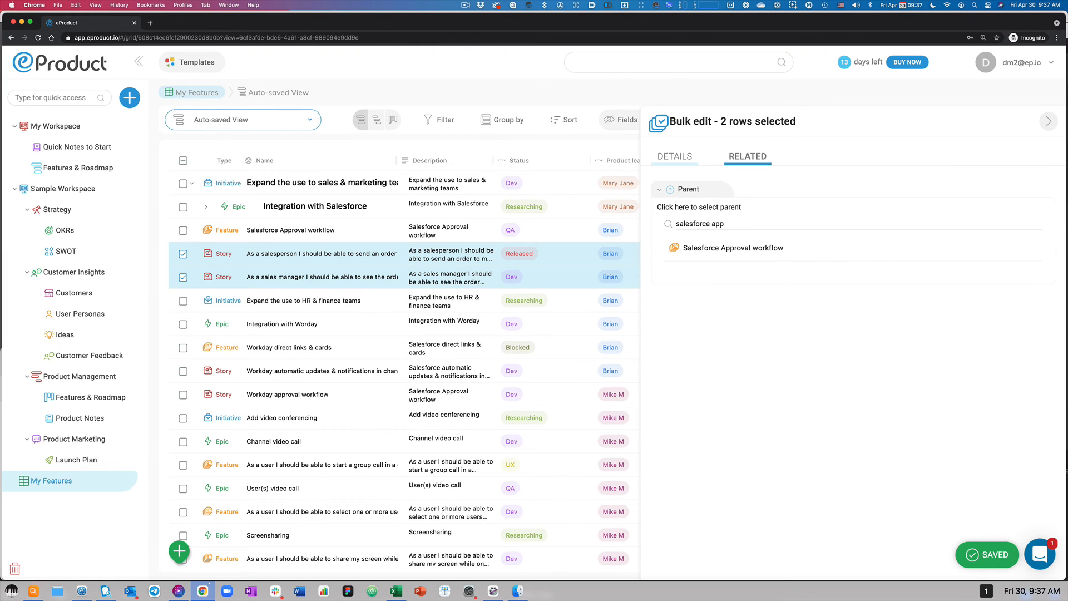
left_click(706, 248)
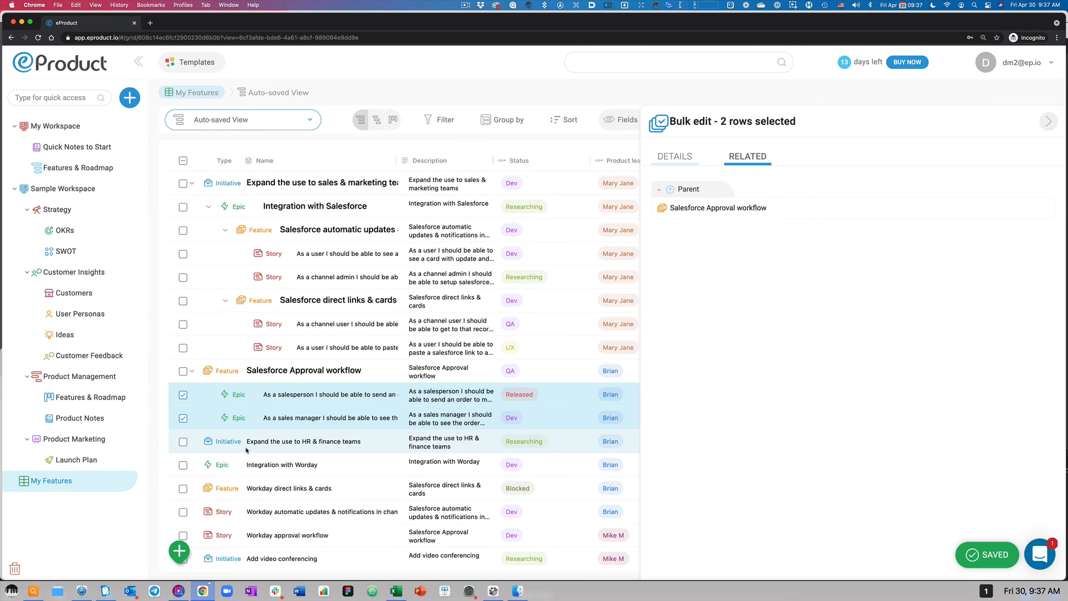
- Move the Salesforce Approval workflow feature with its child items under the Integration with Salesforce epic
left_click(258, 375)
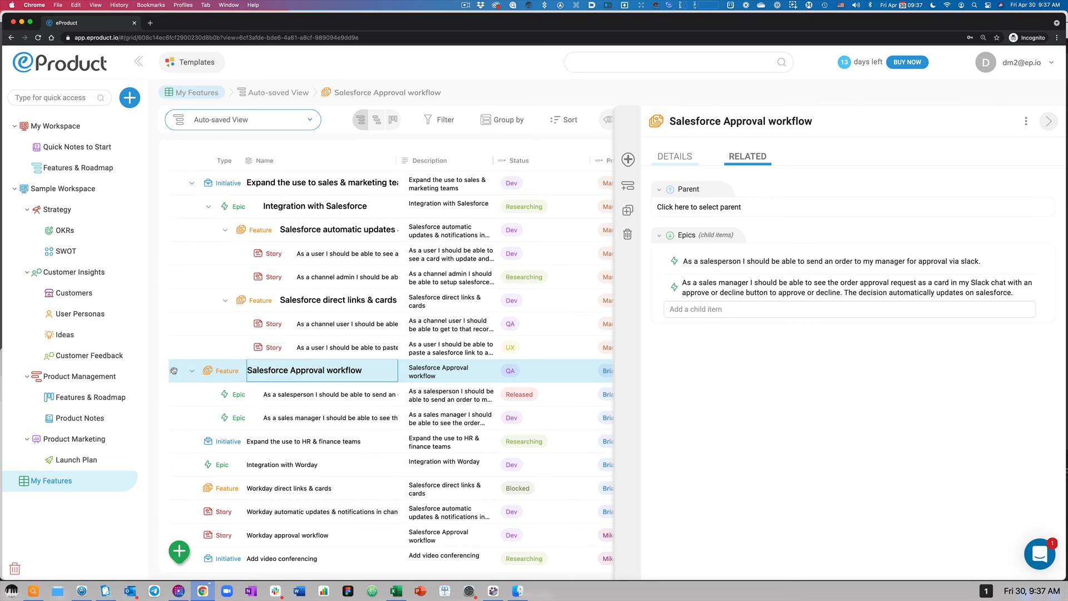
left_click_drag(173, 370, 227, 208)
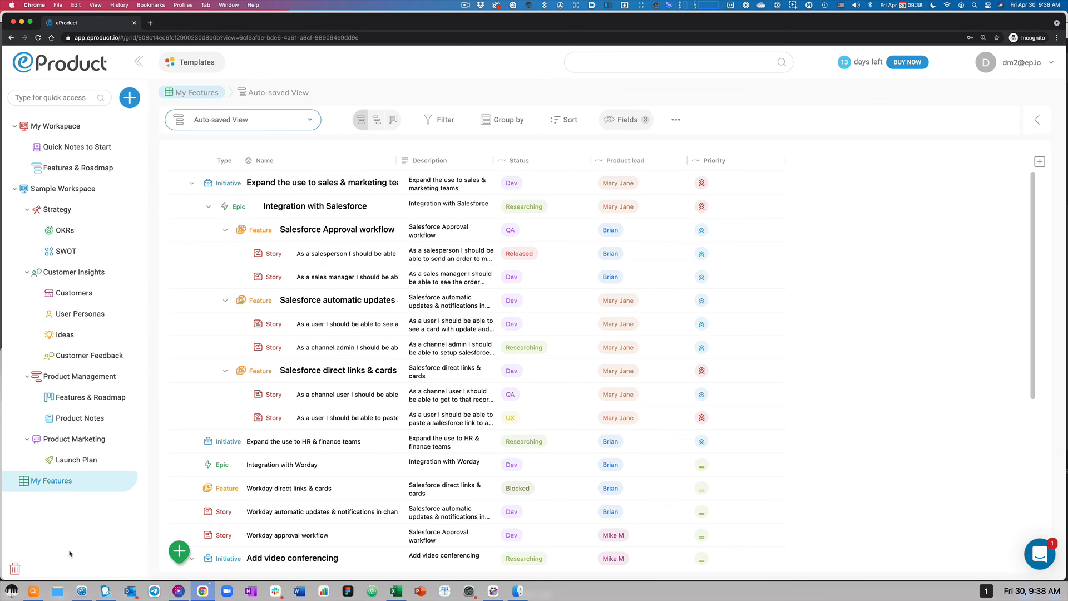
- Examine the details of the salesperson order approval story, including its description, type options and product lead, and close the details
left_click(309, 256)
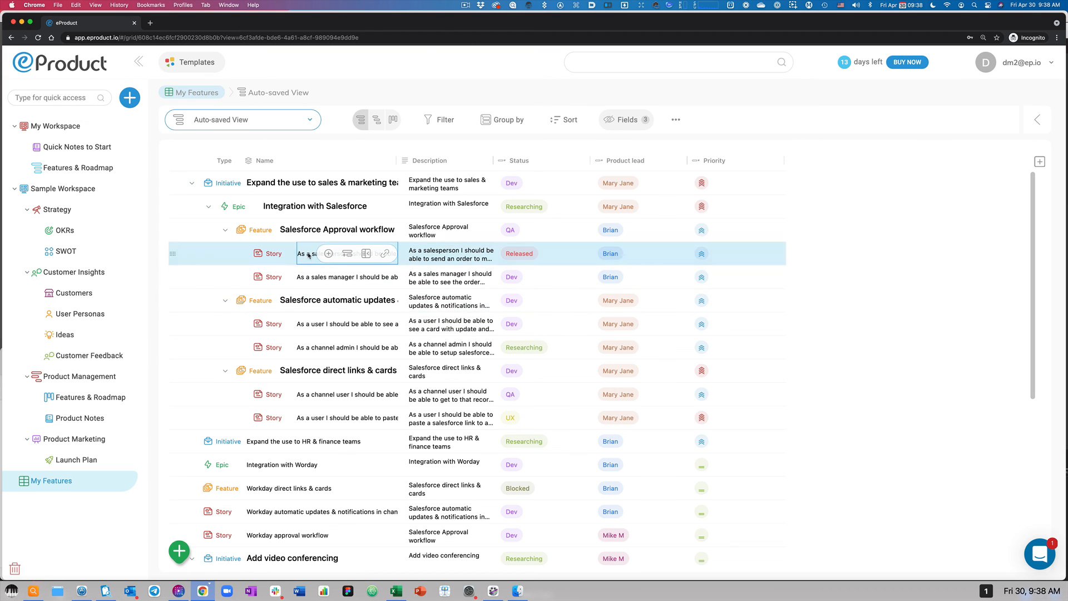
left_click(366, 254)
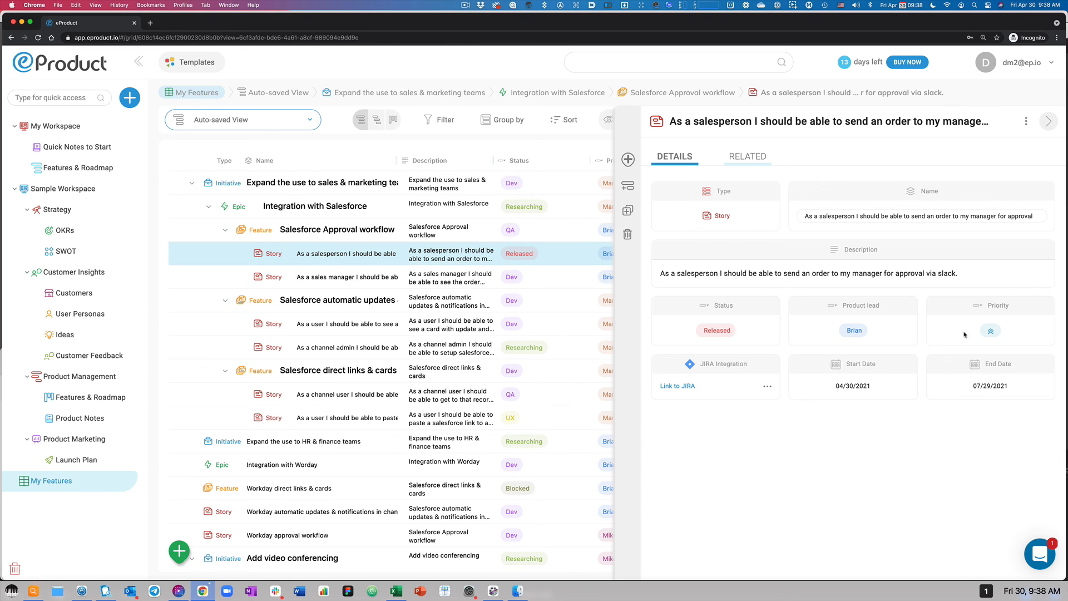
left_click(805, 281)
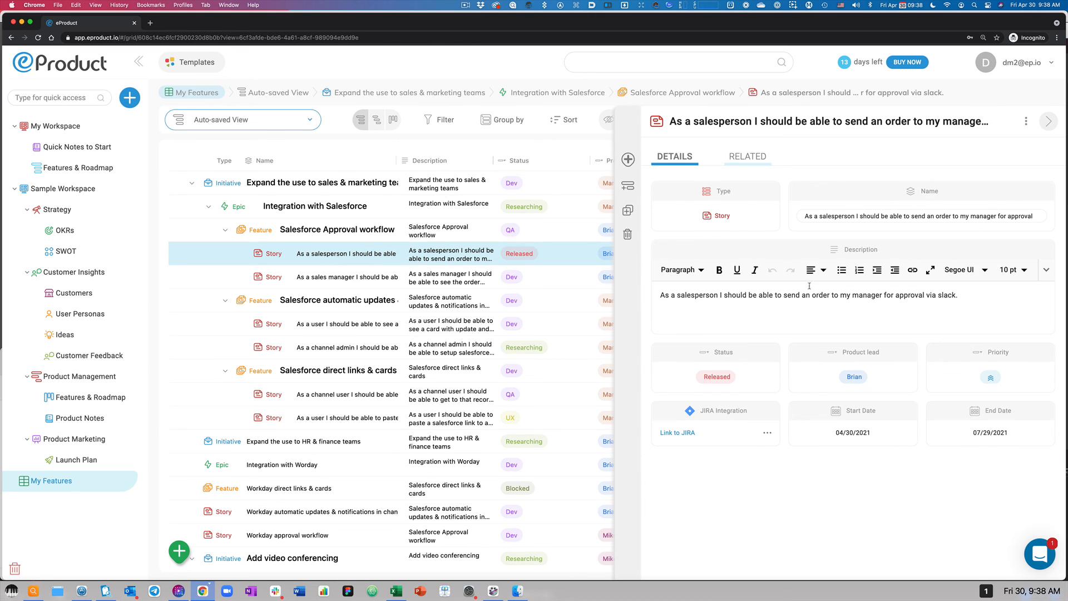
left_click(714, 216)
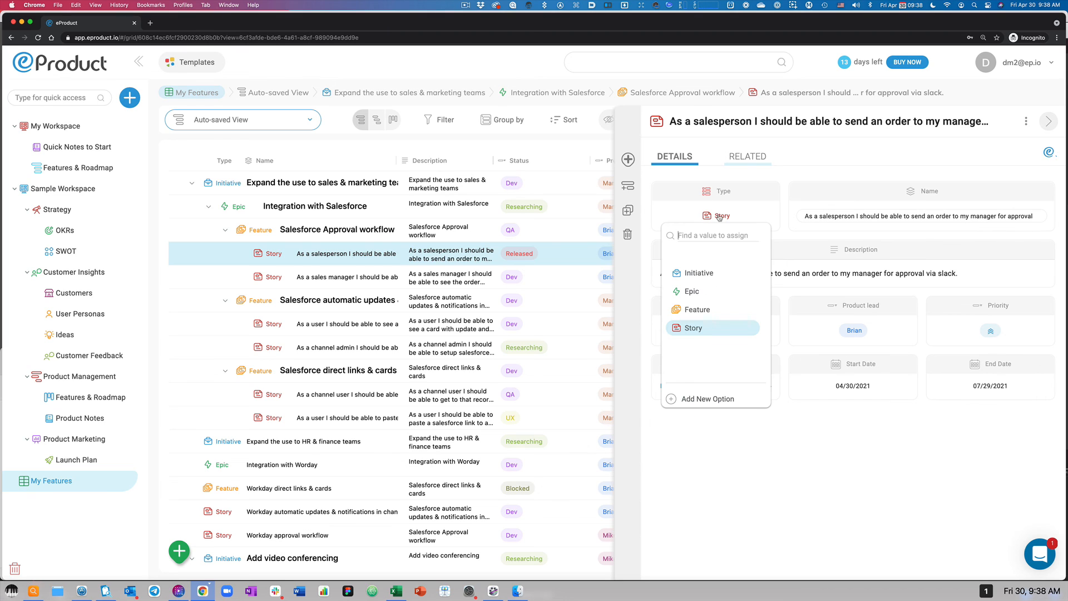
left_click(913, 488)
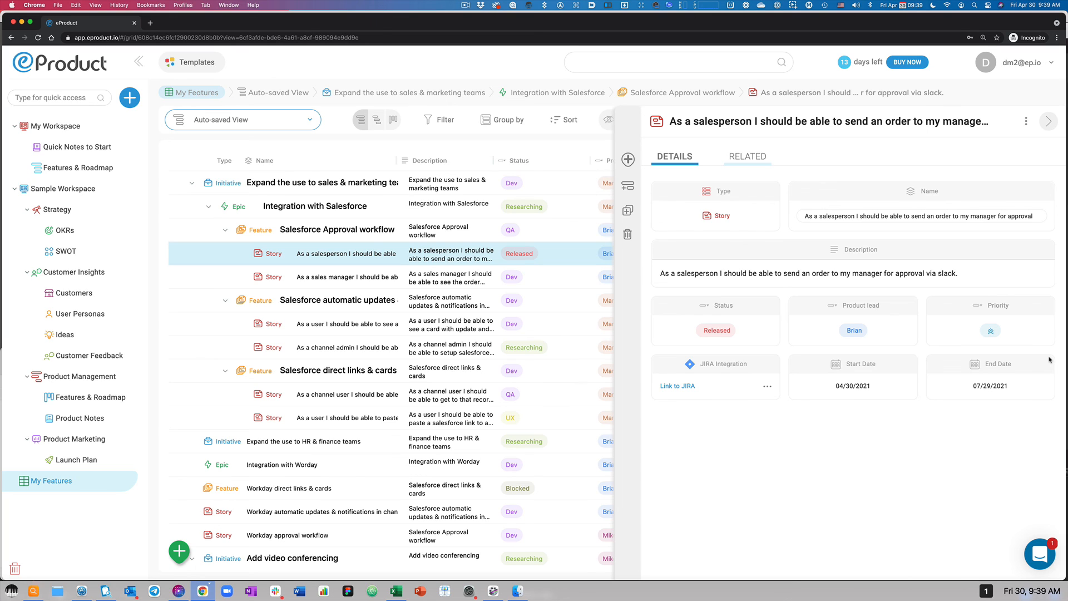
left_click(854, 334)
left_click(855, 336)
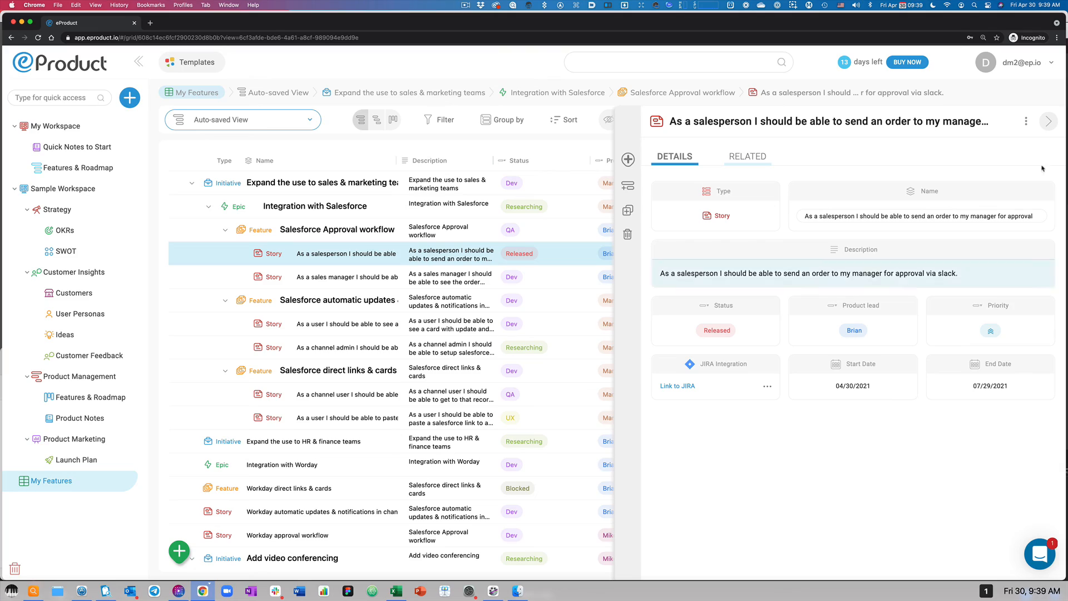
left_click(1052, 123)
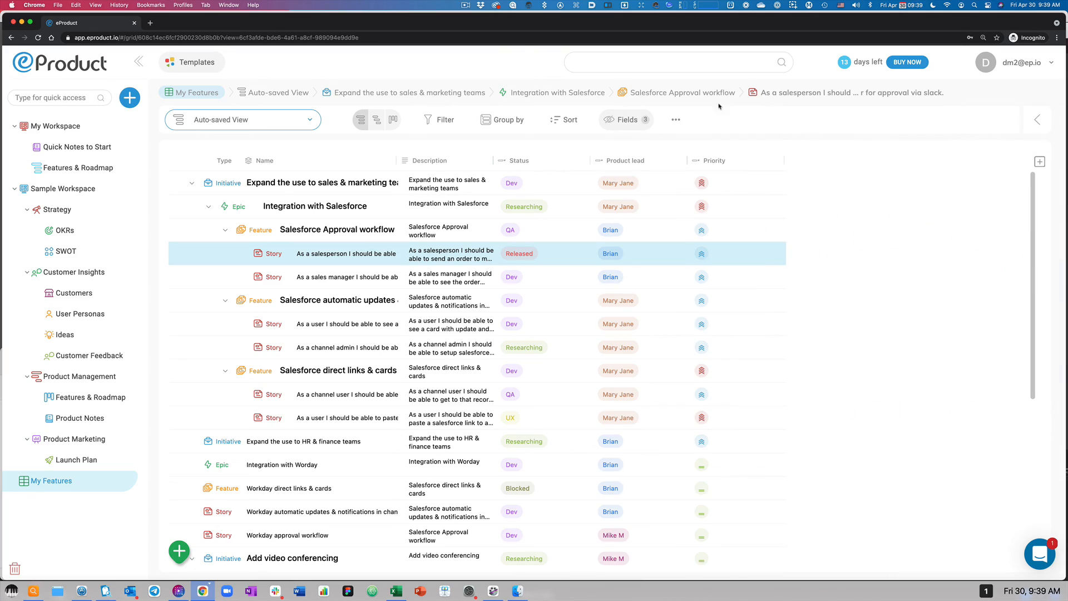